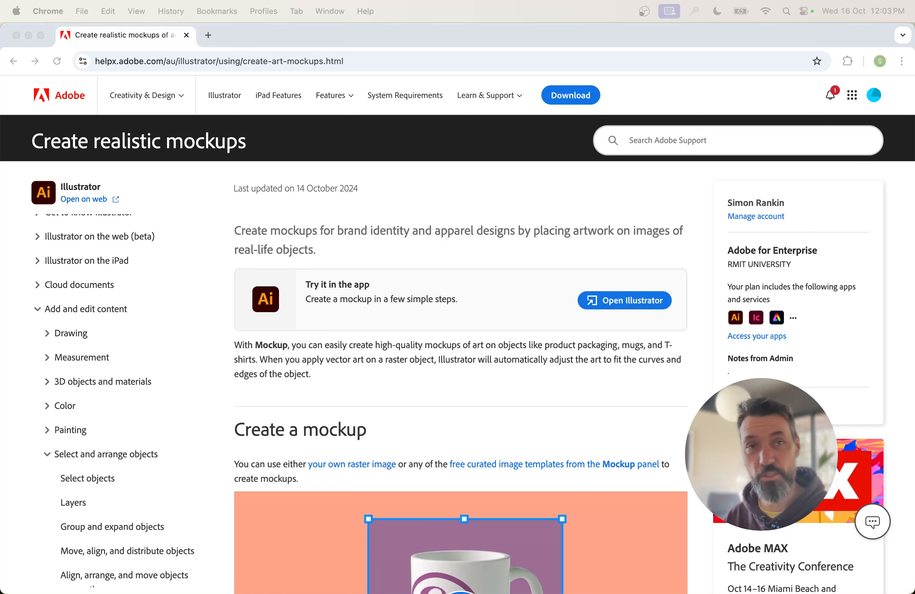
Switch to Illustrator and create a new 1600 x 1200 px landscape document in RGB colour at 300 ppi
mouse_move(4, 332)
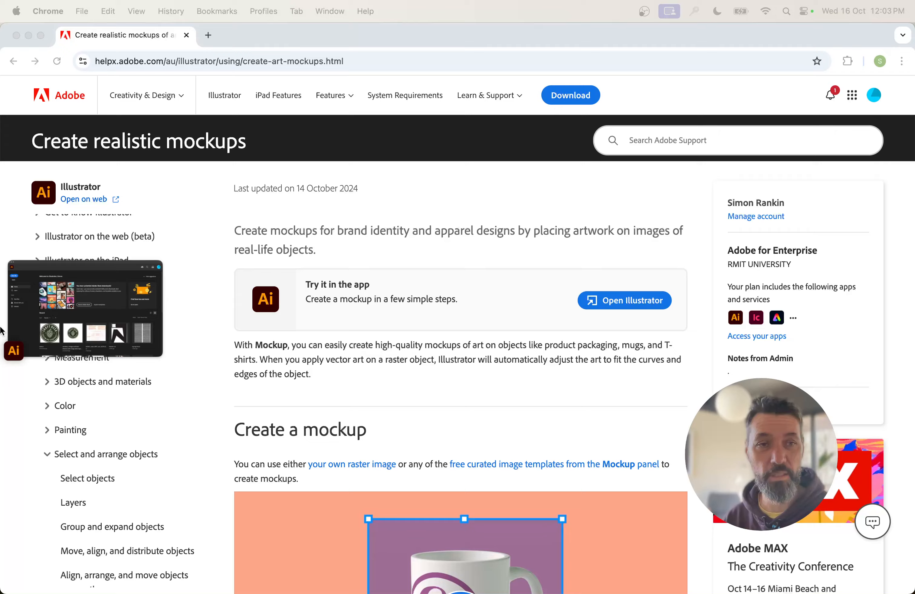
click(56, 330)
click(91, 6)
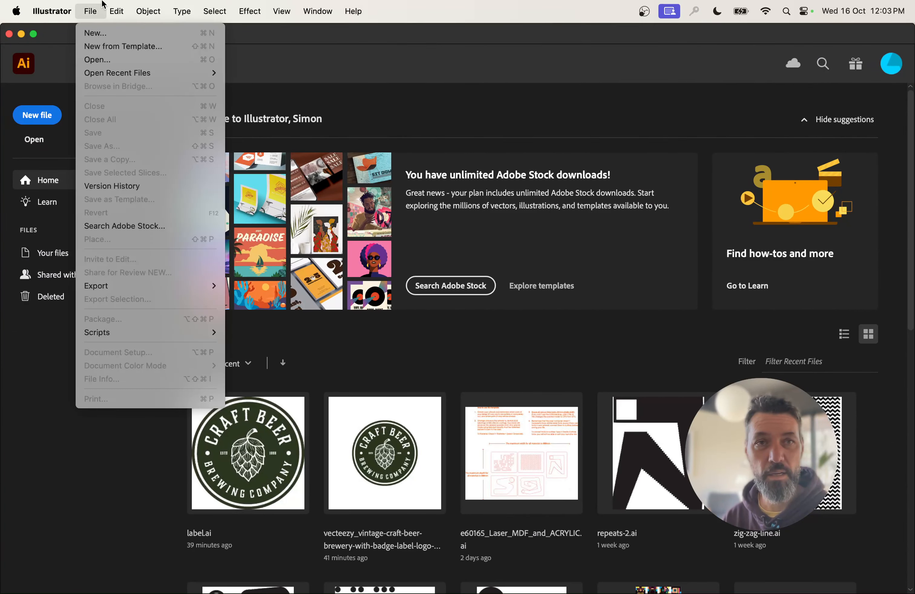
click(112, 35)
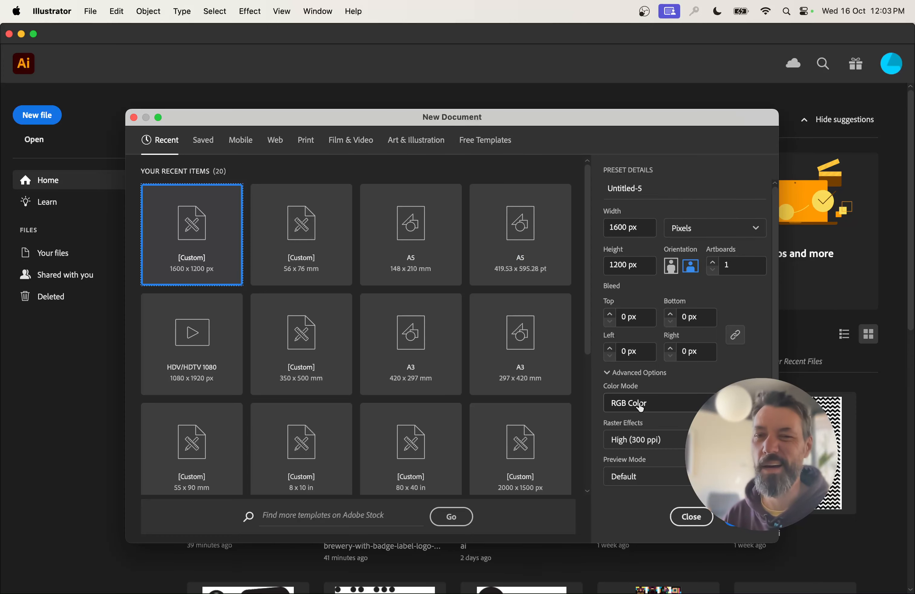
click(743, 517)
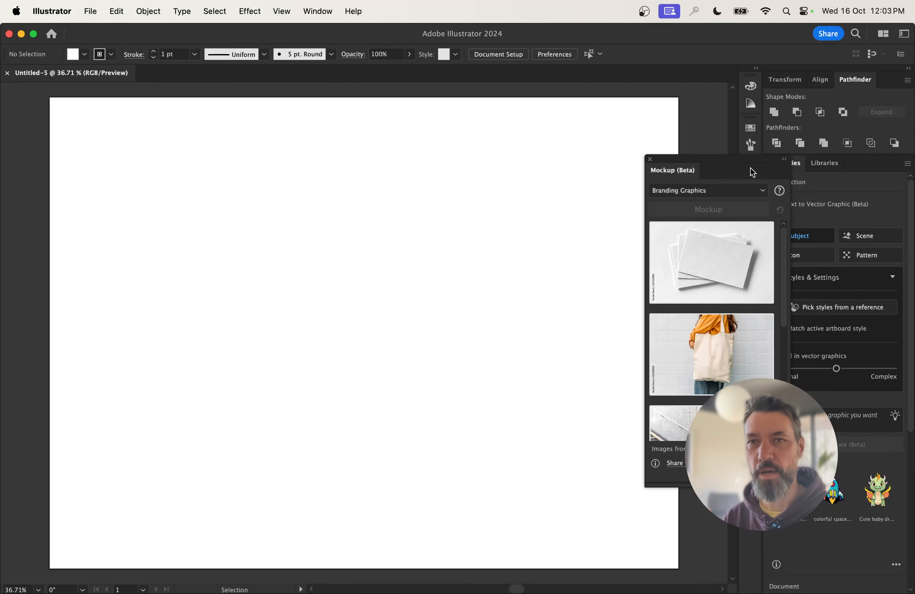
Close the floating Mockup (Beta) panel to clear the blank artboard
click(650, 159)
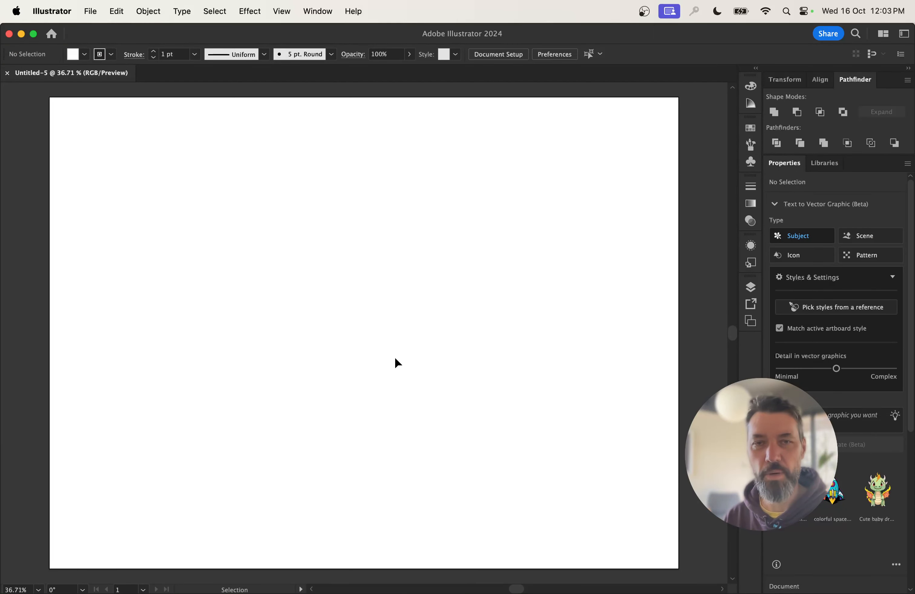
scroll(307, 336, left, 5)
scroll(303, 337, right, 3)
scroll(301, 337, left, 2)
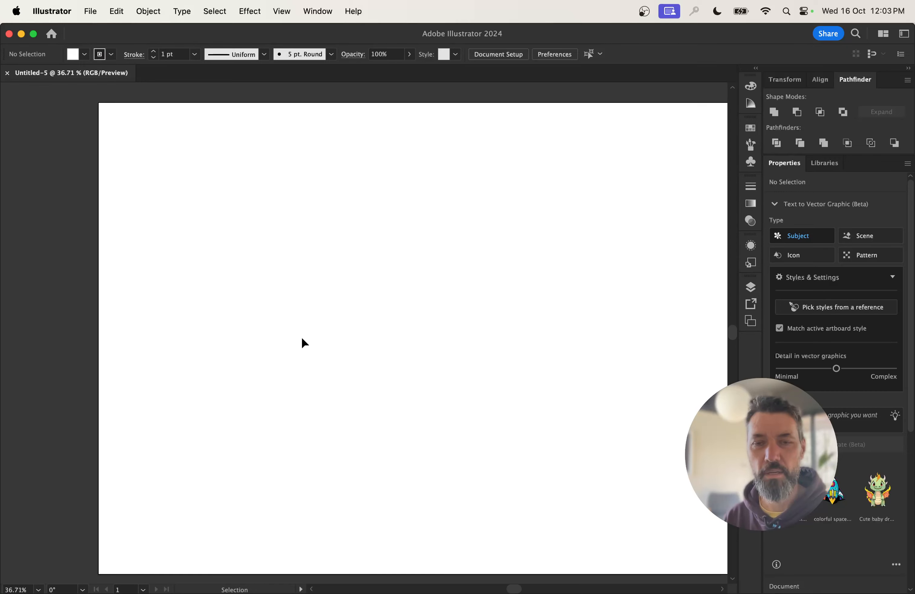
scroll(301, 337, right, 3)
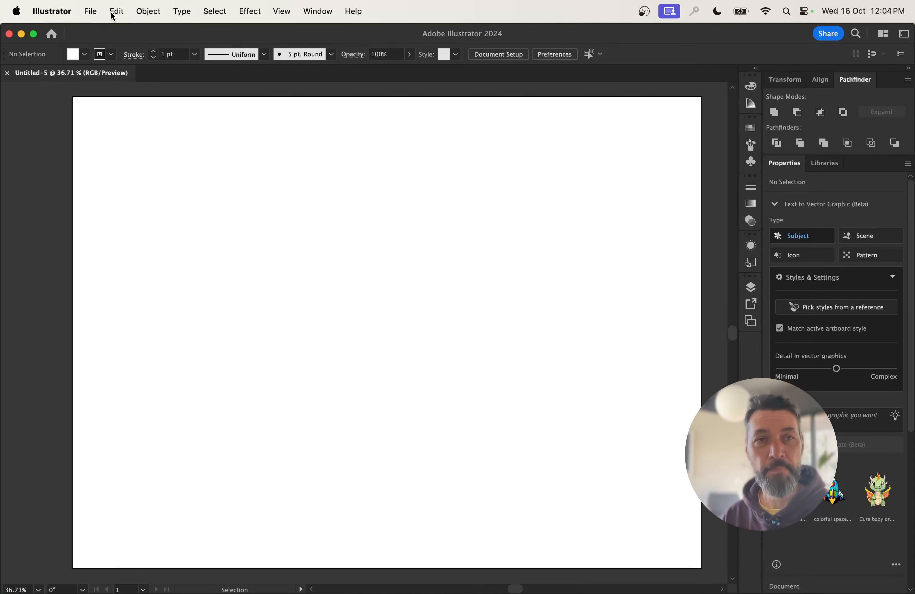
Load can-hand.png and label.ai together for placing as embedded files from the illustrator mock up tutorial folder
click(91, 12)
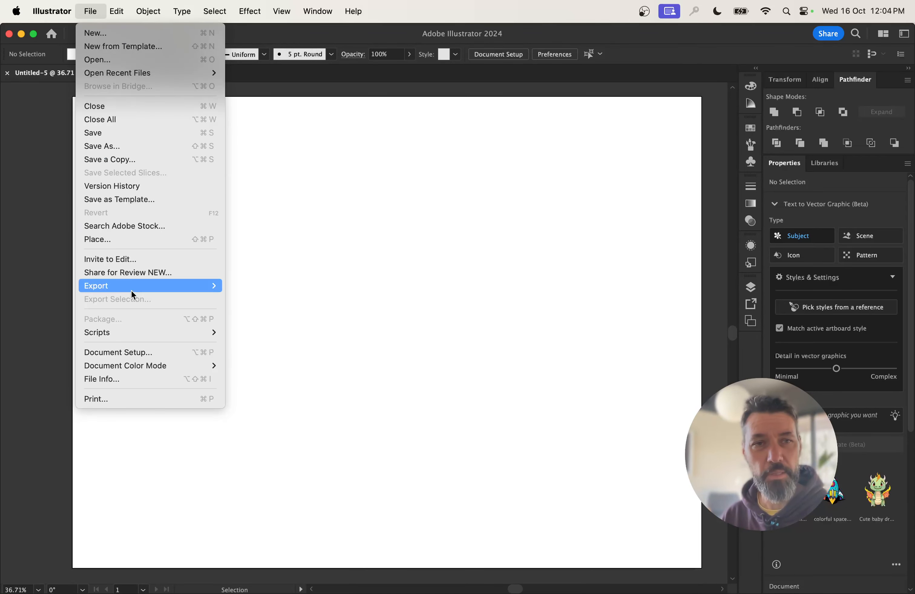
click(747, 224)
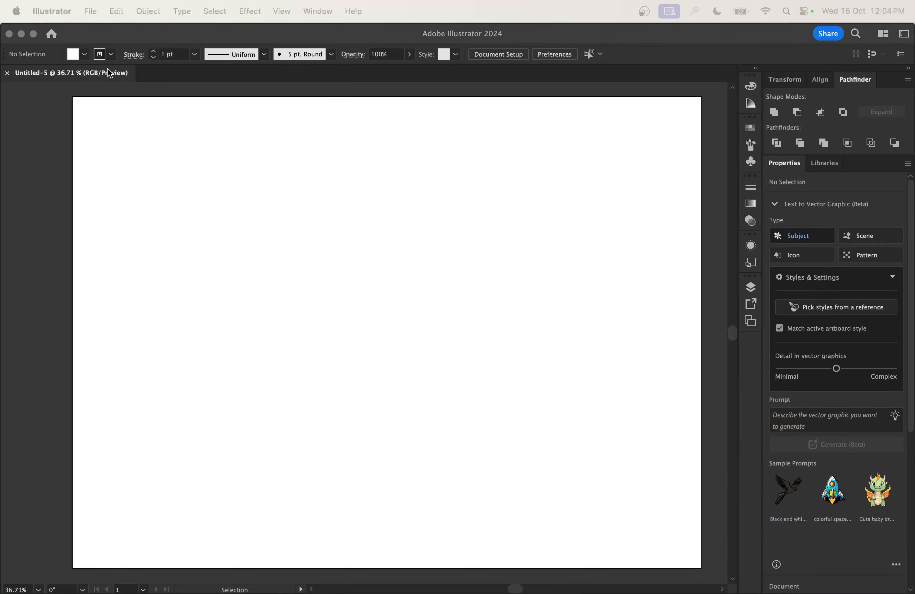
click(98, 39)
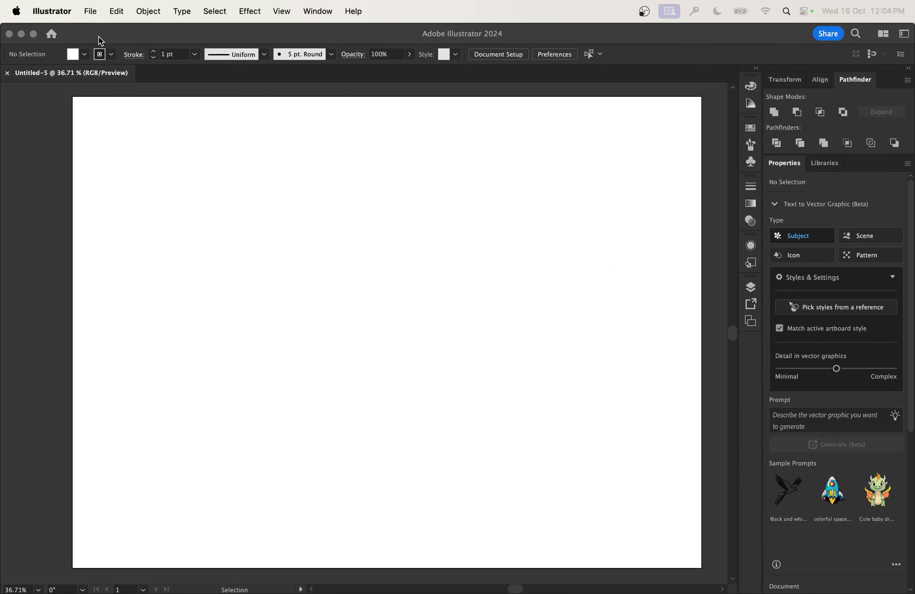
click(90, 11)
click(116, 242)
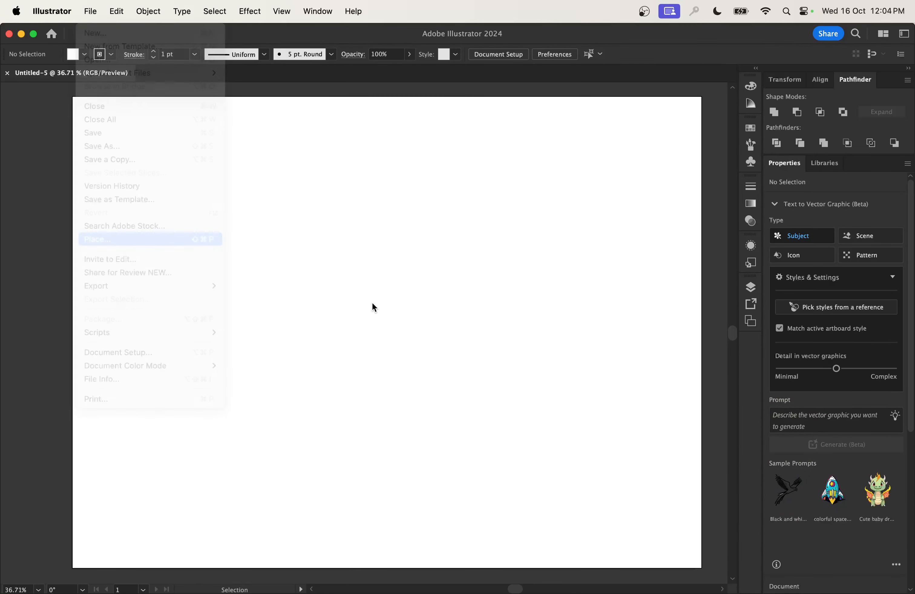
click(392, 120)
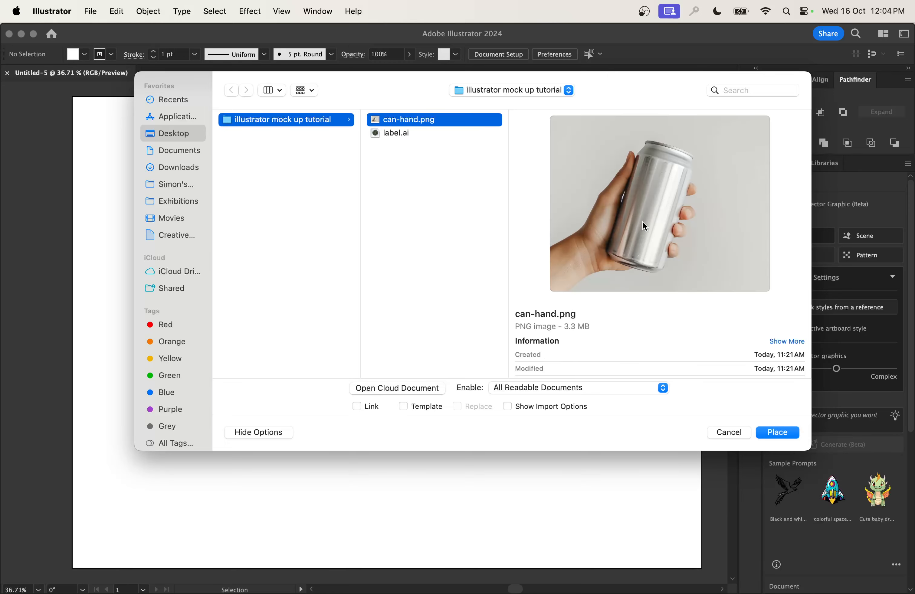
click(394, 134)
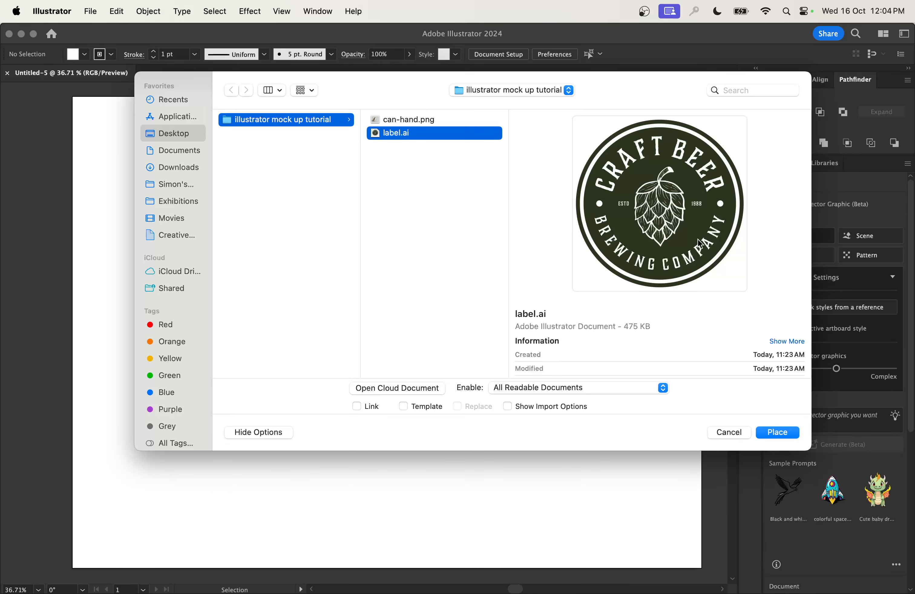
shift+click(419, 121)
click(774, 432)
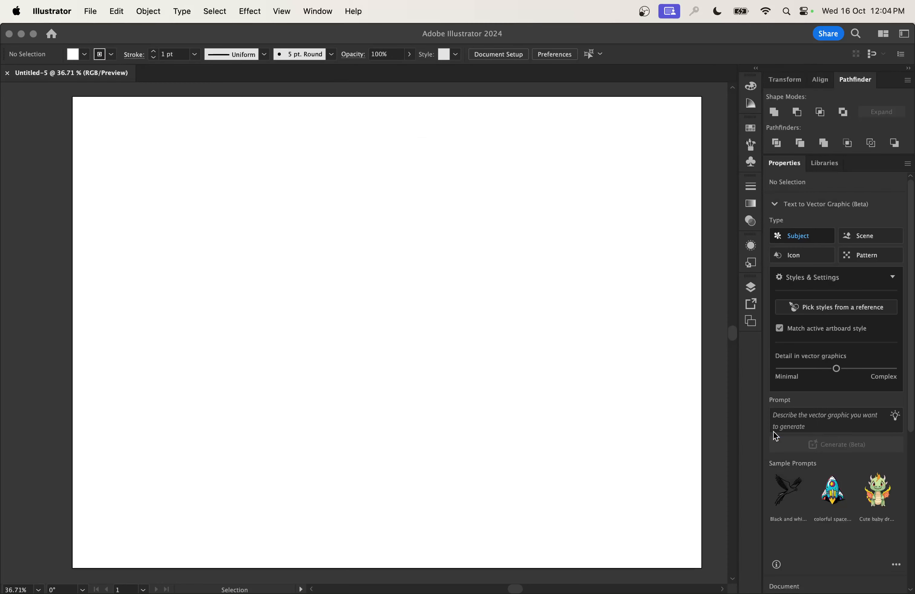
Place the can photo over the whole artboard at about 1748 x 1399 px and the label beside the can at about 481 x 484 px
key(super+minus)
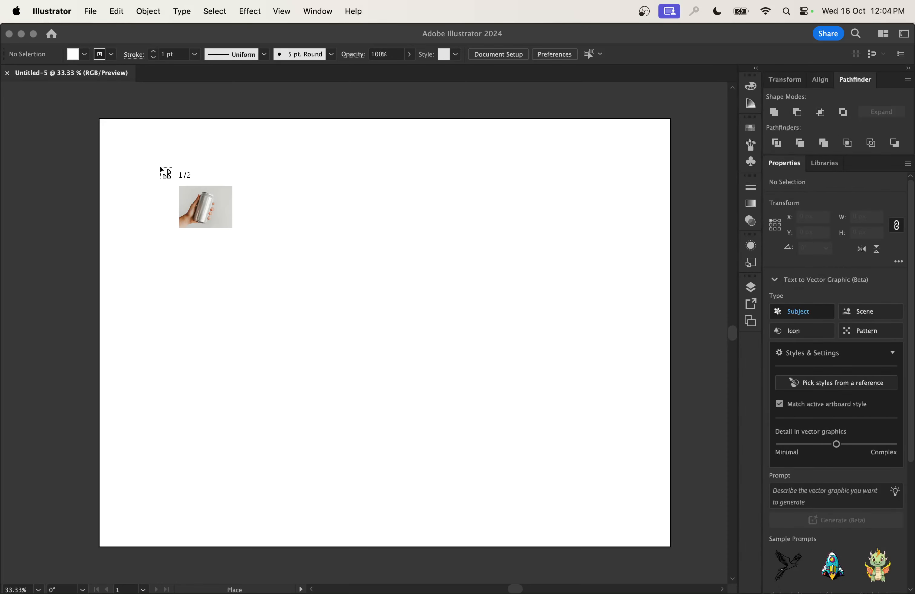
key(super+minus)
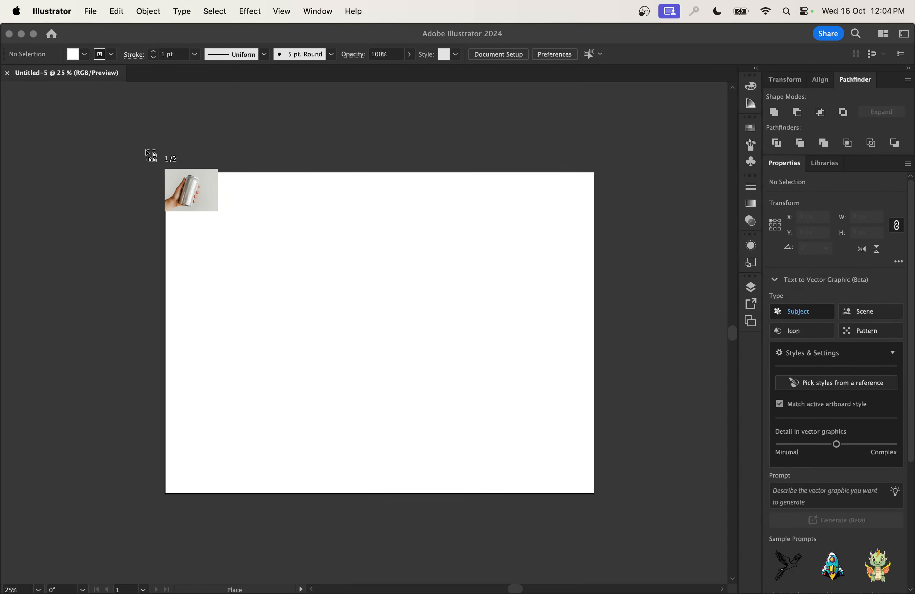
drag(146, 150, 614, 548)
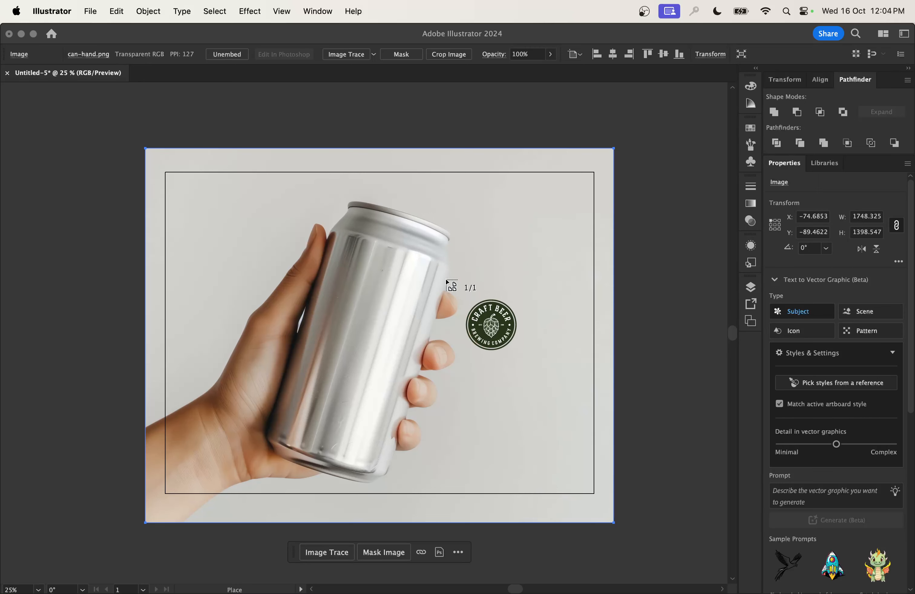
drag(403, 277, 532, 408)
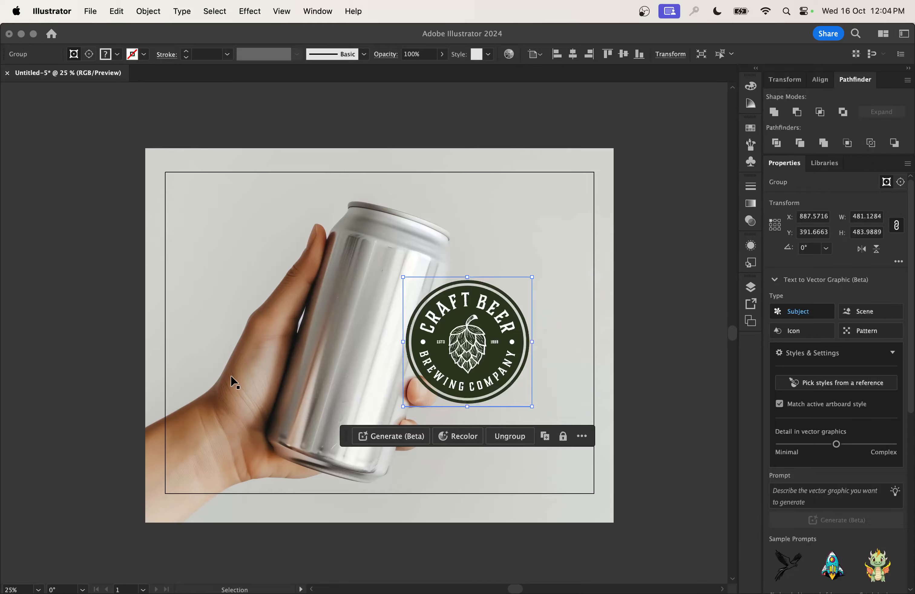
click(153, 22)
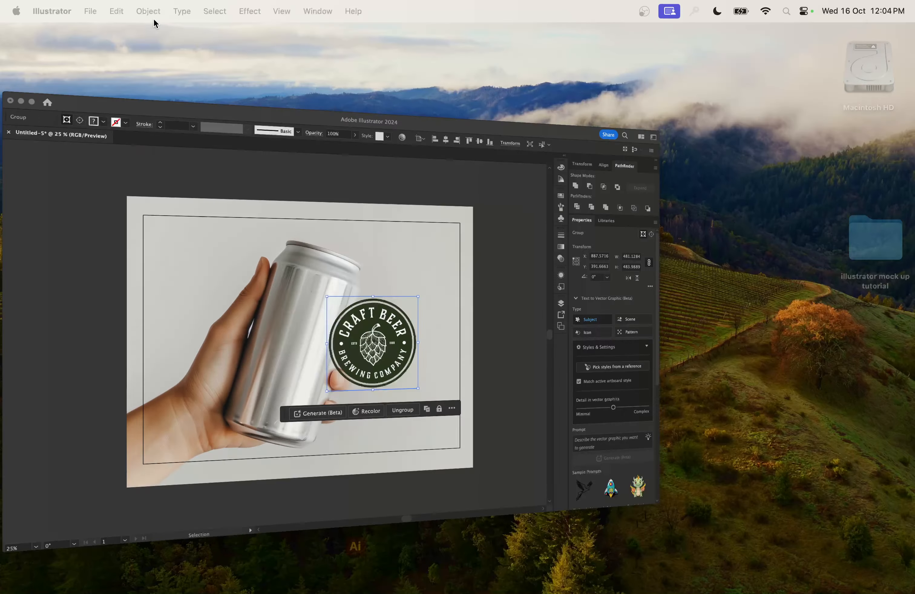
click(54, 395)
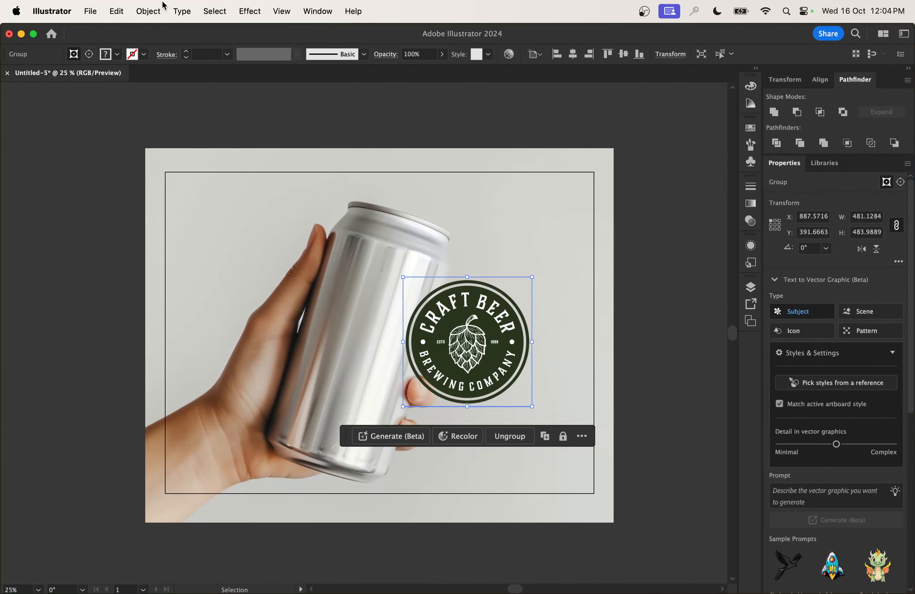
click(150, 11)
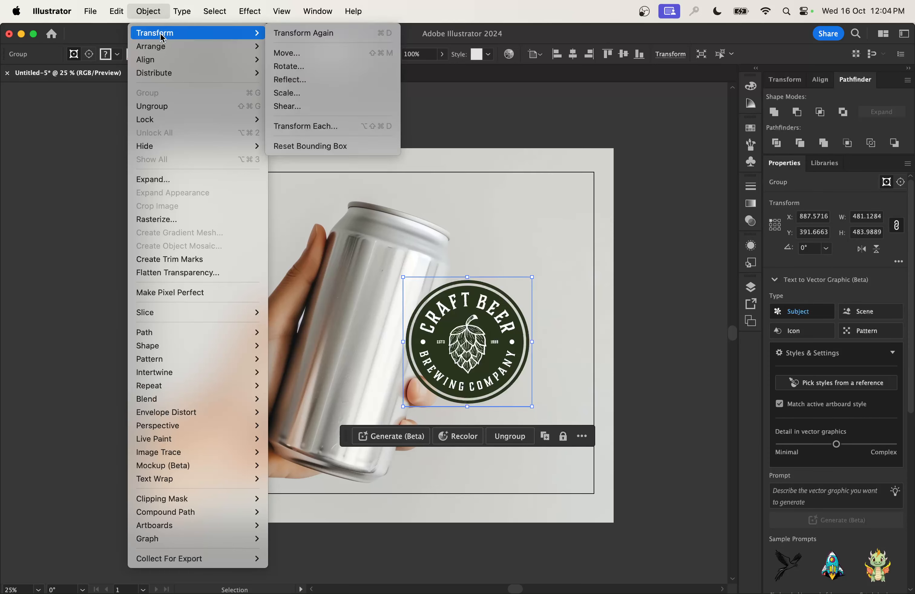
click(152, 5)
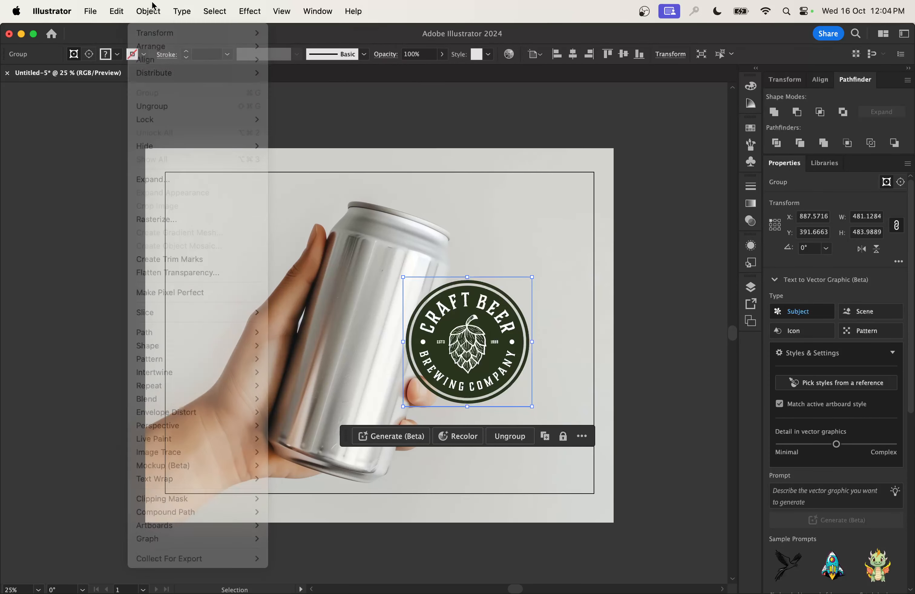
Select the can photo and the label together and make a Mockup (Beta) from them
drag(651, 205, 191, 460)
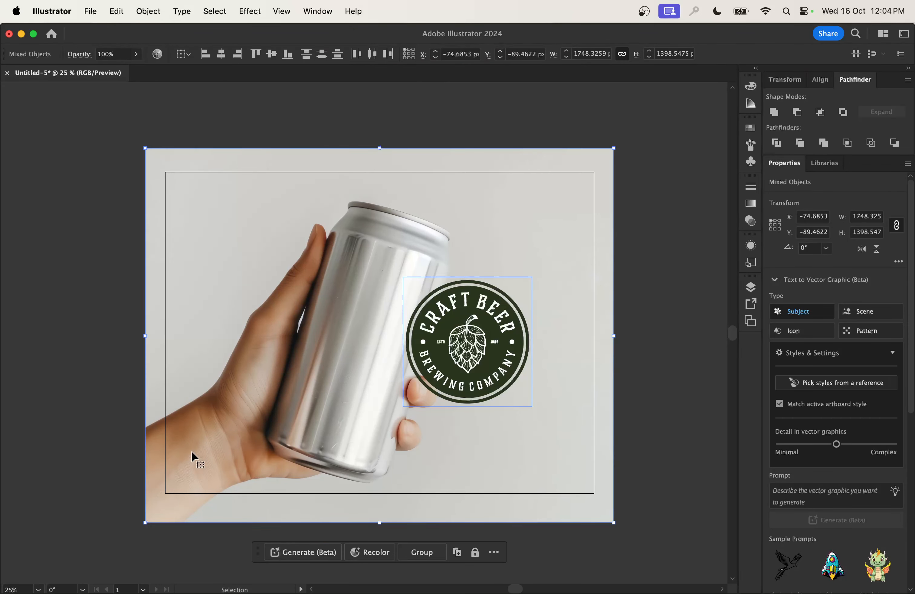
click(145, 8)
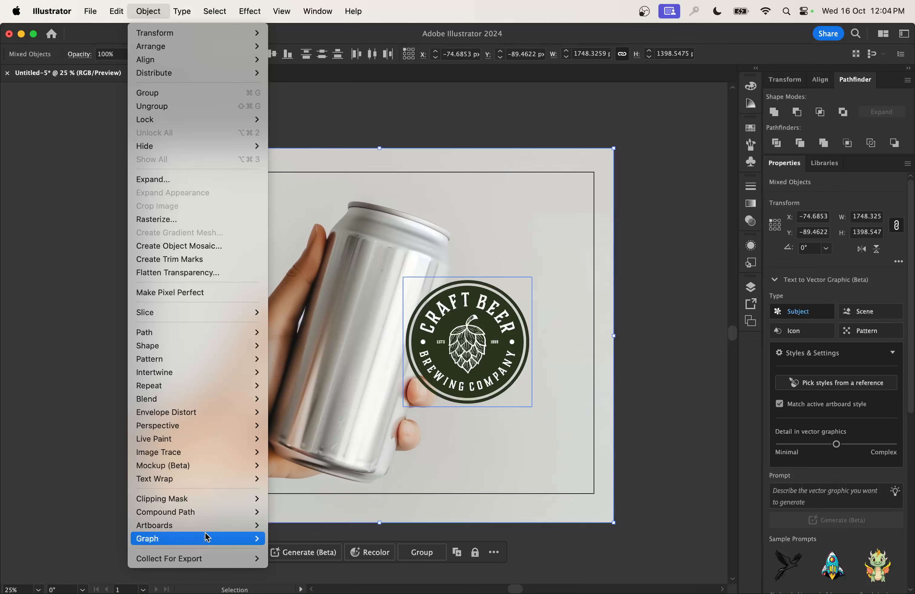
mouse_move(239, 465)
click(314, 467)
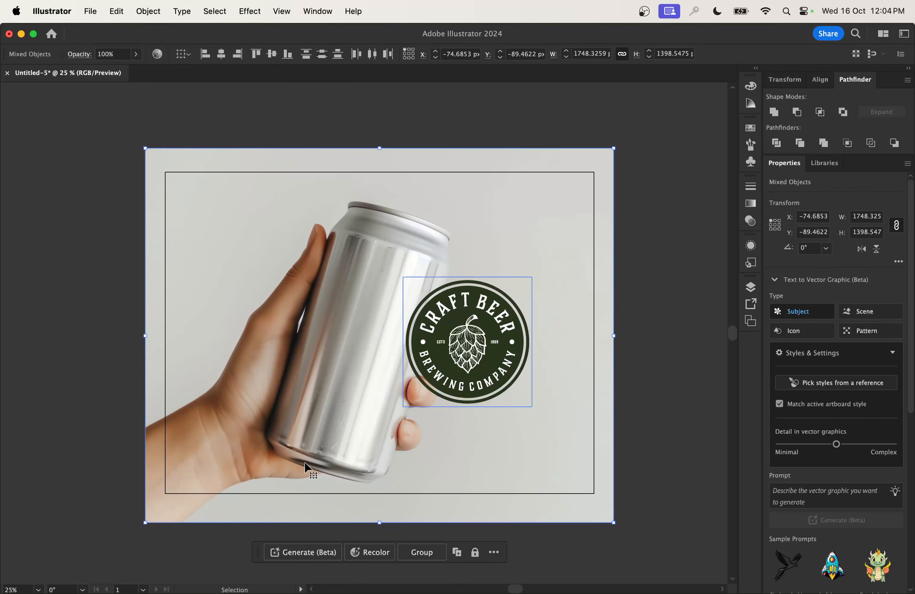
click(148, 11)
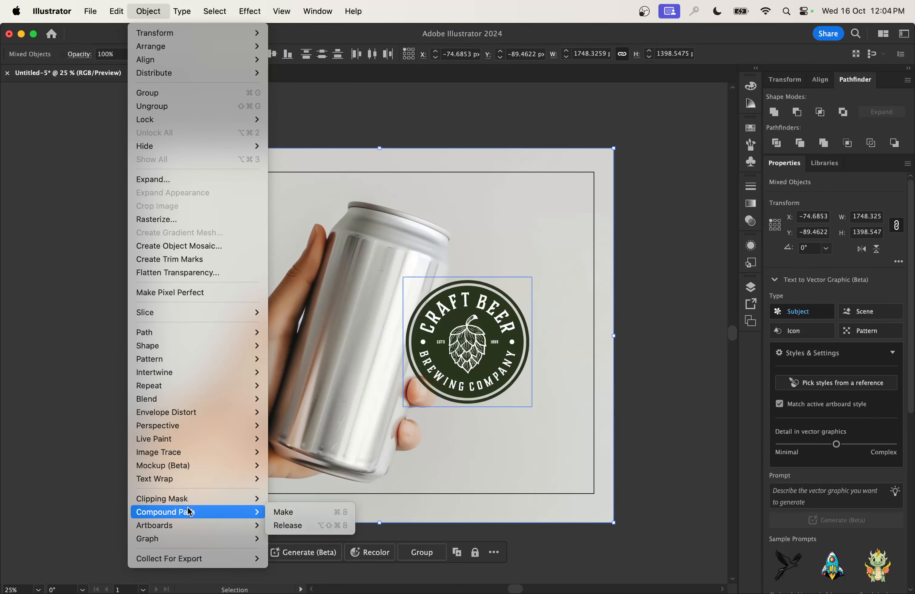
mouse_move(250, 465)
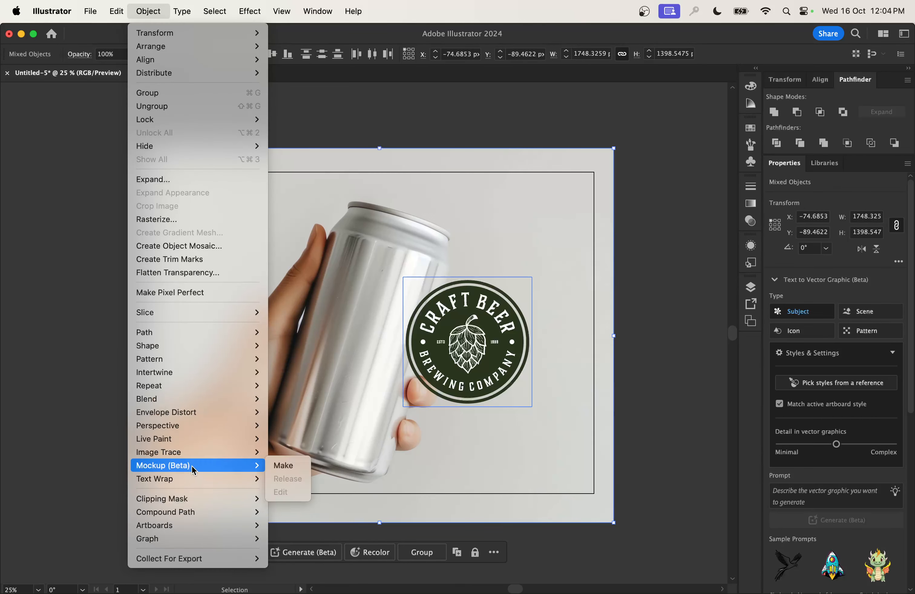
click(300, 467)
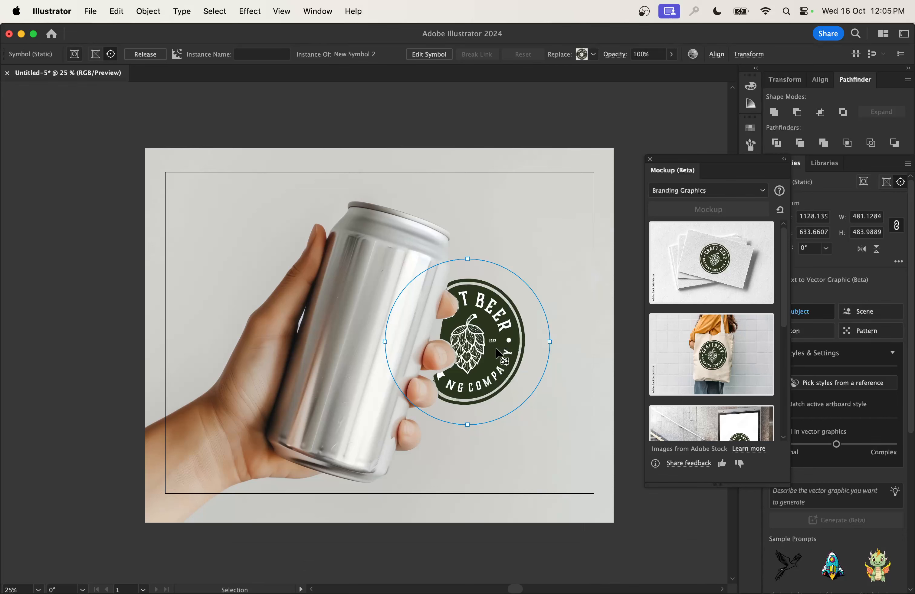
Move the label onto the front of the can and scale it to about 436 x 438 px
drag(497, 353, 329, 305)
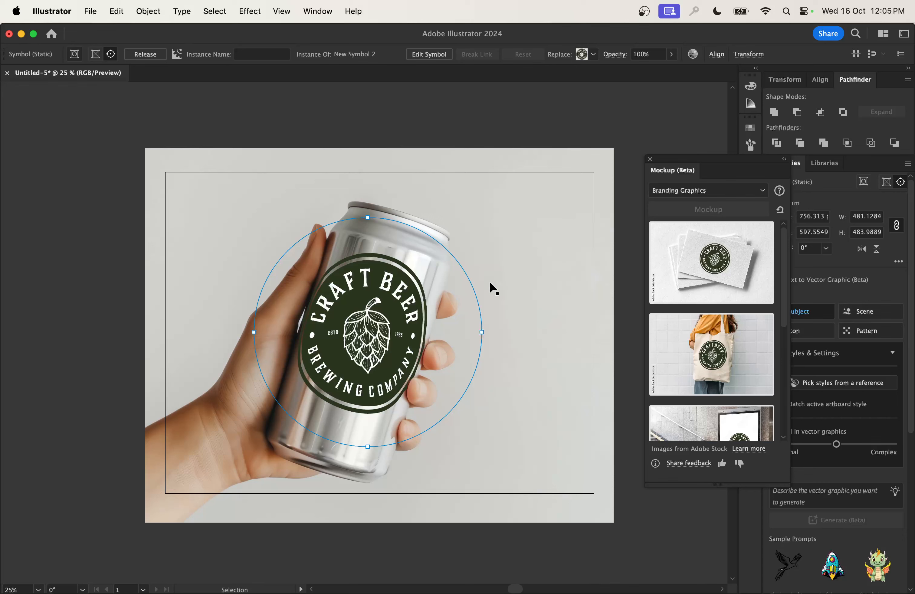
mouse_move(368, 219)
mouse_down()
mouse_move(369, 239)
mouse_move(372, 221)
mouse_move(363, 234)
mouse_up()
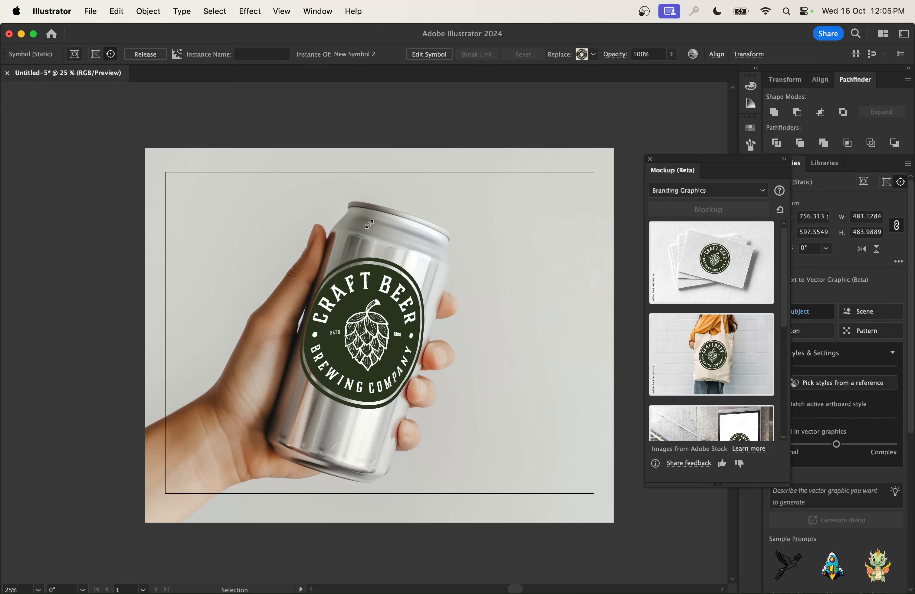
drag(369, 224, 362, 230)
drag(375, 303, 392, 309)
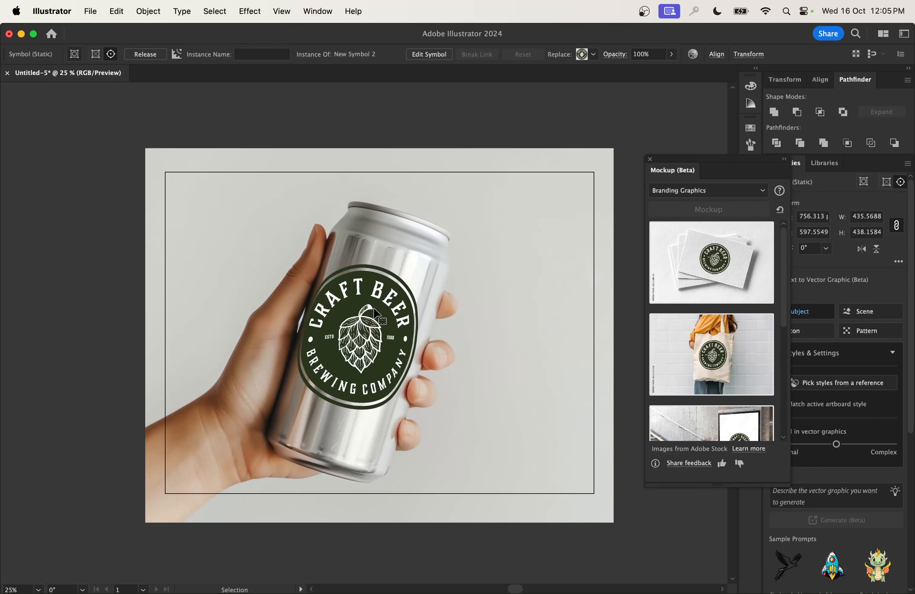
drag(379, 305, 379, 305)
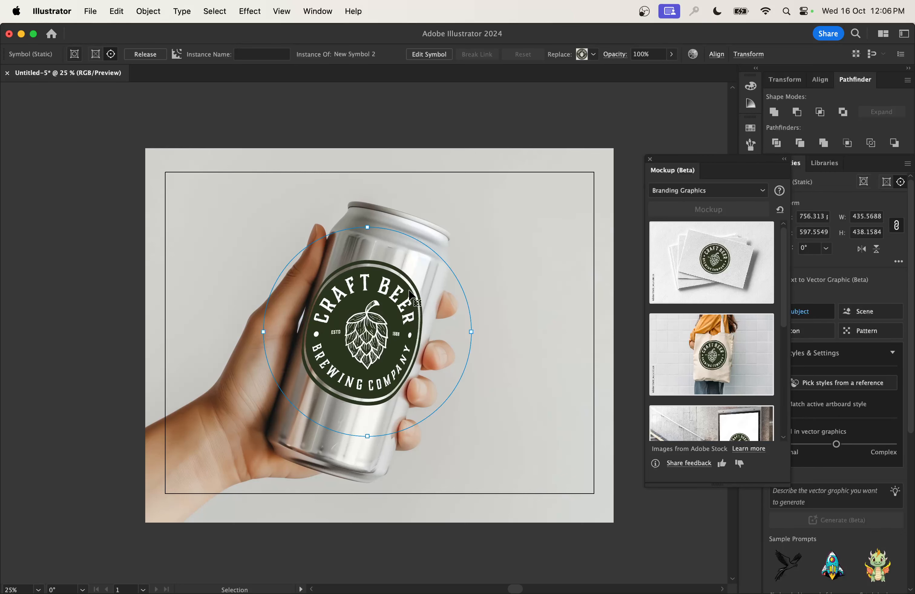
Rotate the label clockwise to follow the can's tilt and enlarge it slightly across the can's front
drag(477, 330, 476, 331)
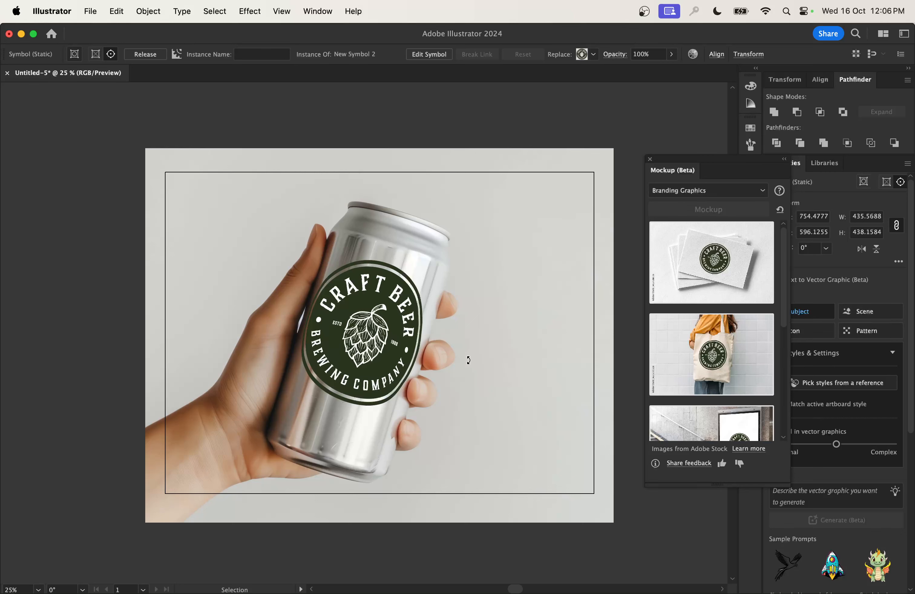
drag(458, 332, 460, 331)
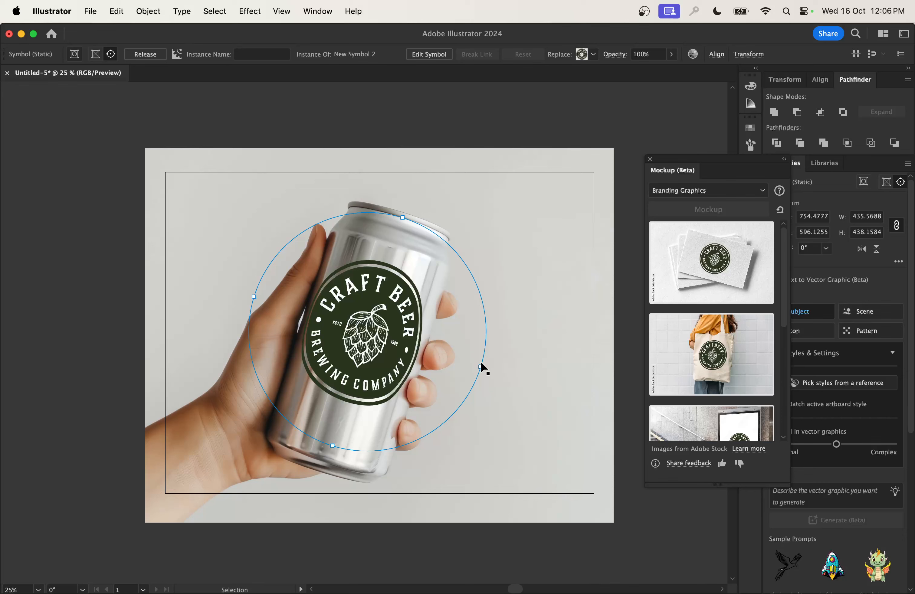
mouse_move(481, 368)
mouse_down()
mouse_move(505, 372)
mouse_move(490, 372)
mouse_up()
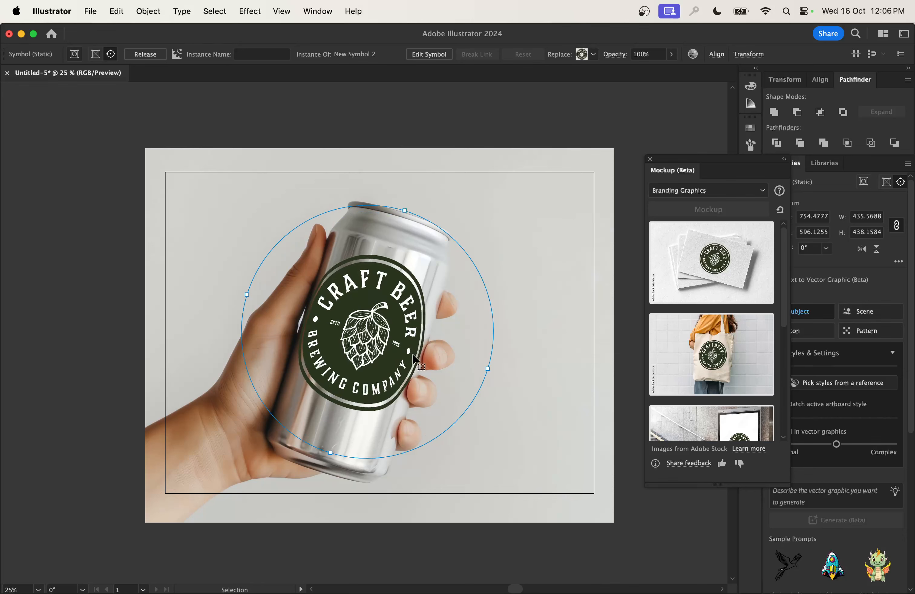
Shift the label slightly across the front of the can to centre it
drag(401, 351, 406, 349)
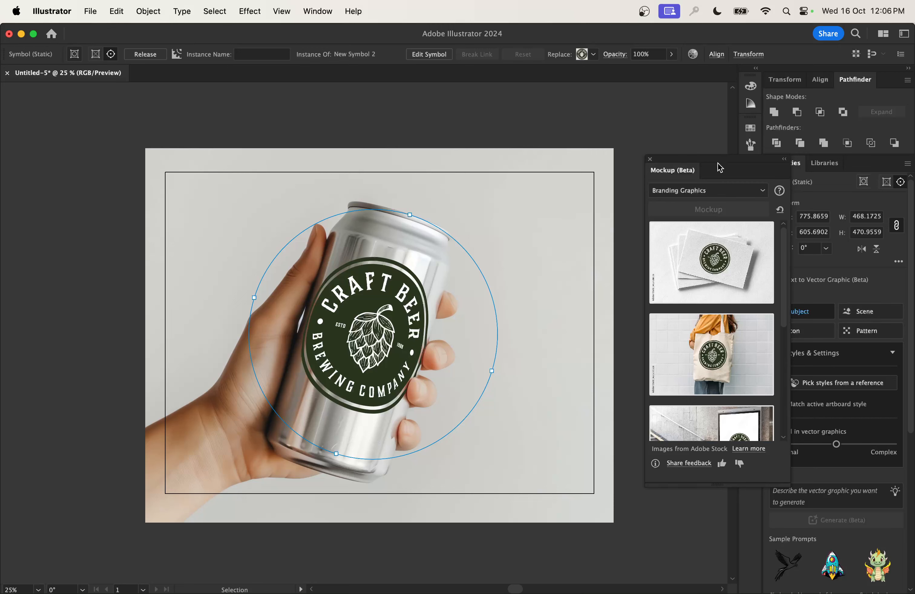
Browse the Branding Graphics and Apparel mockup previews, and close the Mockup (Beta) panel
mouse_move(760, 253)
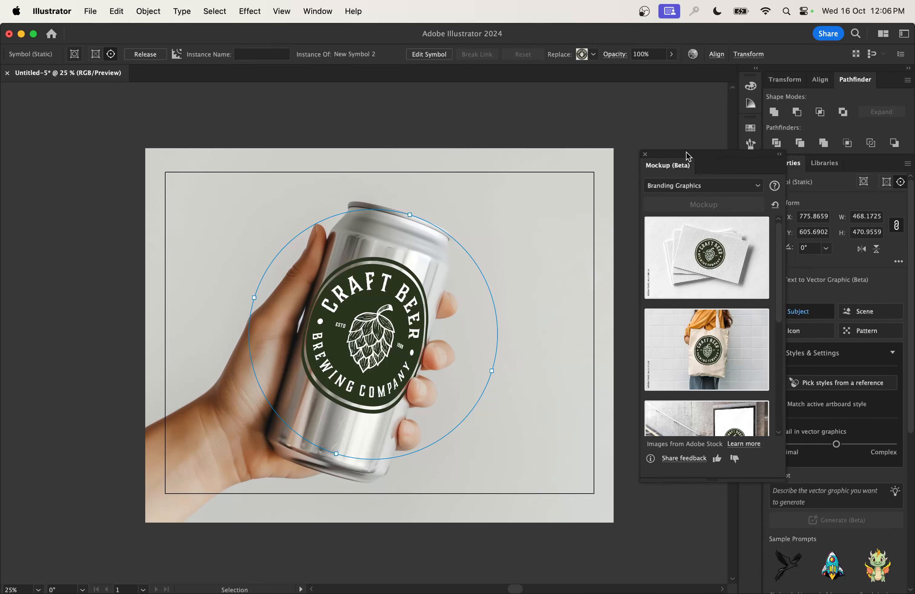
drag(694, 162, 602, 111)
scroll(624, 312, down, 5)
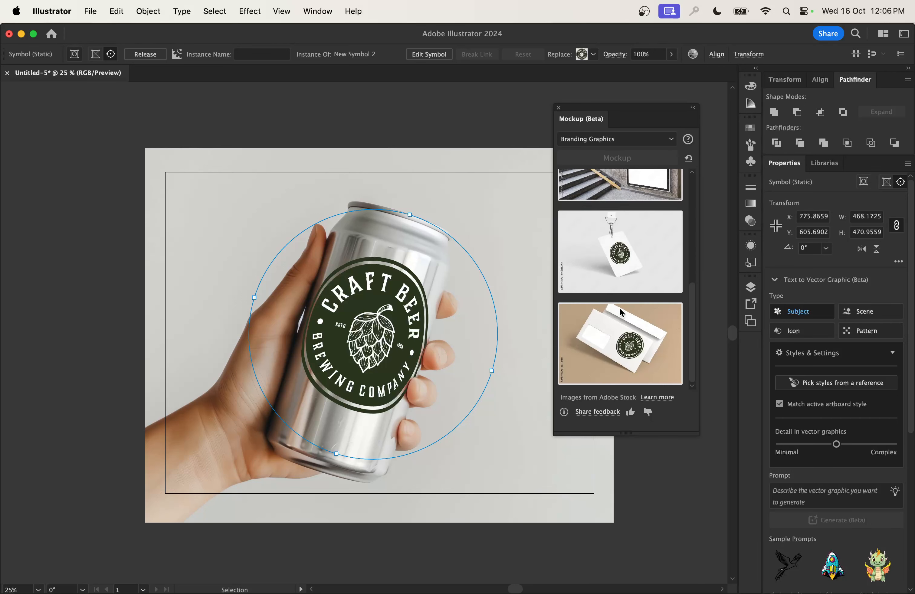
scroll(624, 312, up, 5)
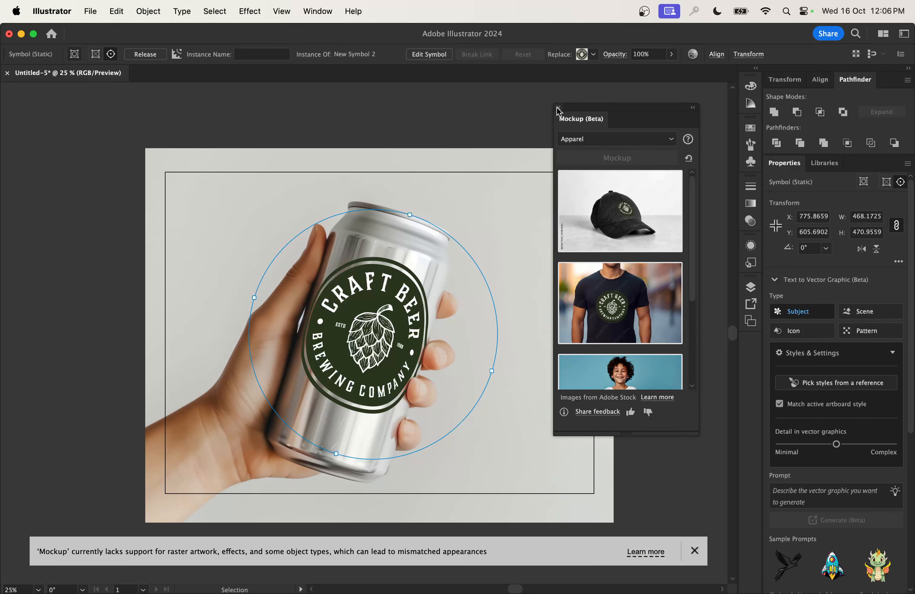
scroll(621, 332, down, 4)
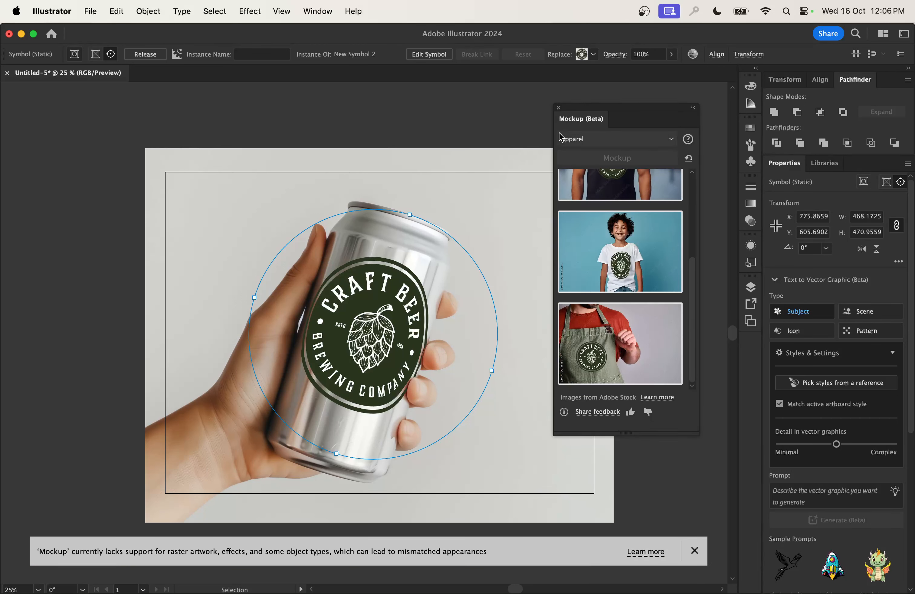
mouse_move(601, 110)
mouse_down()
mouse_move(562, 117)
mouse_move(592, 116)
mouse_move(584, 116)
mouse_up()
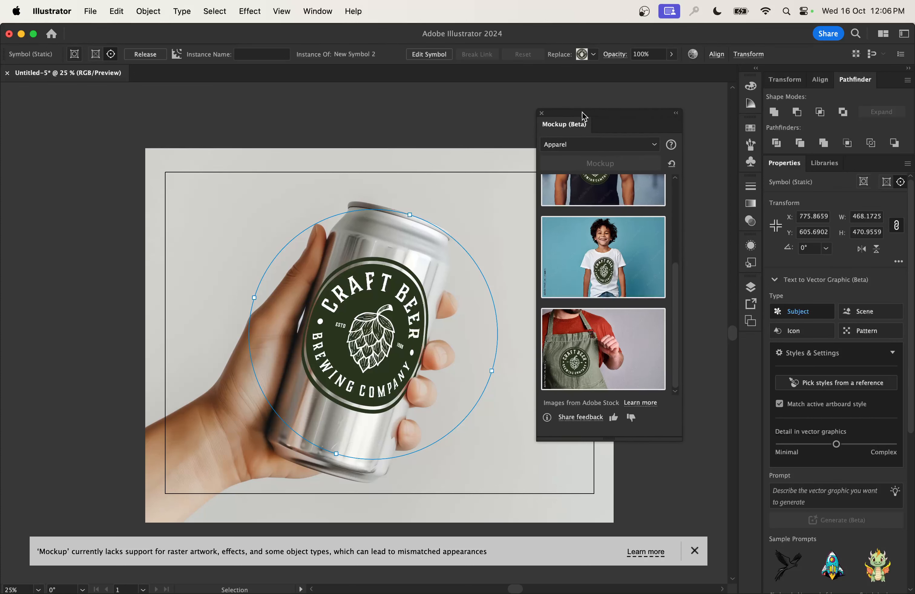
click(542, 113)
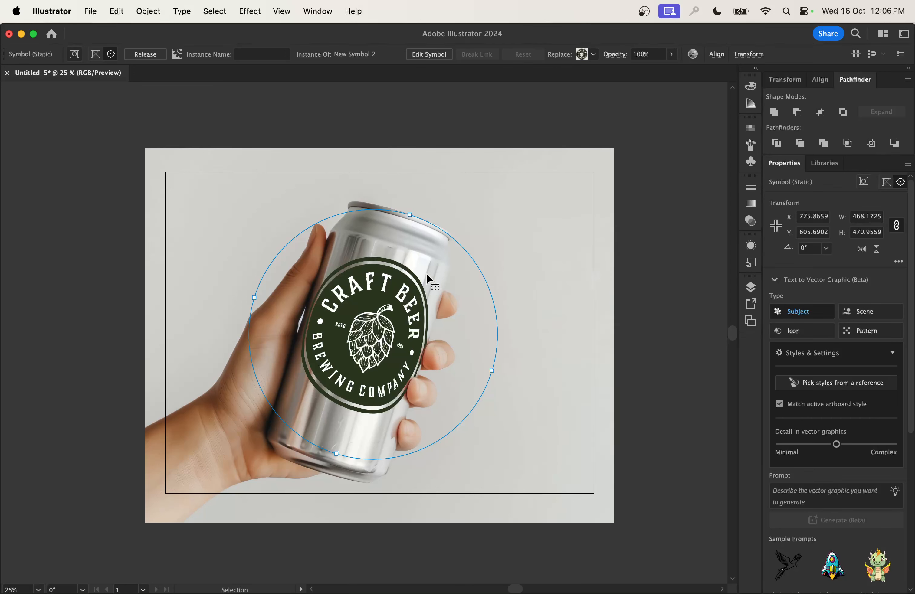
Set the can label's blend mode to Multiply and its opacity to 92%
click(750, 222)
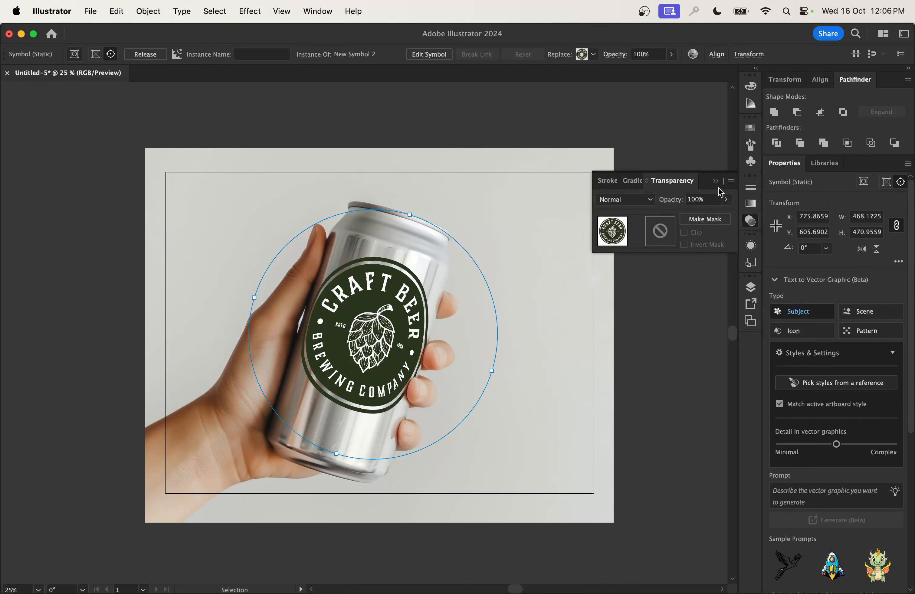
click(636, 199)
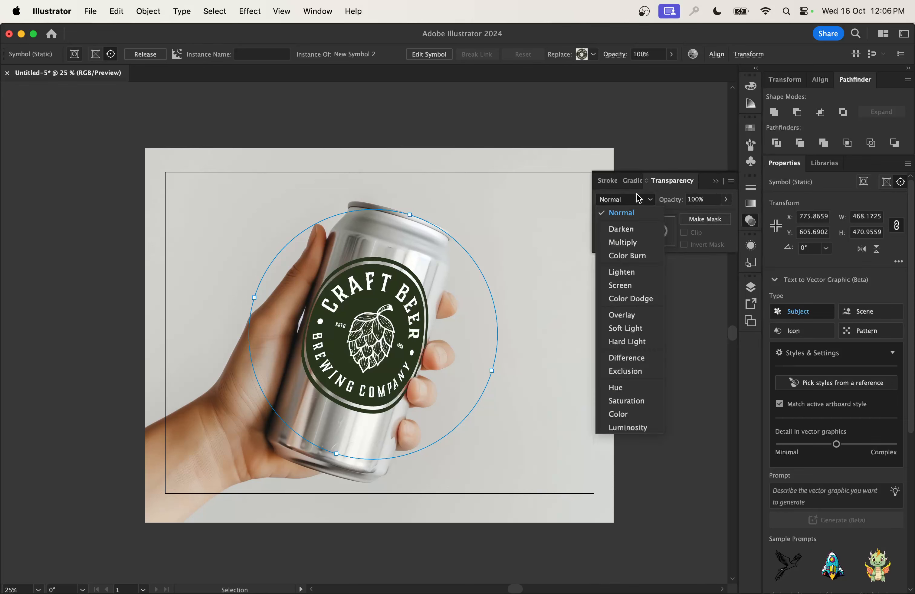
click(633, 242)
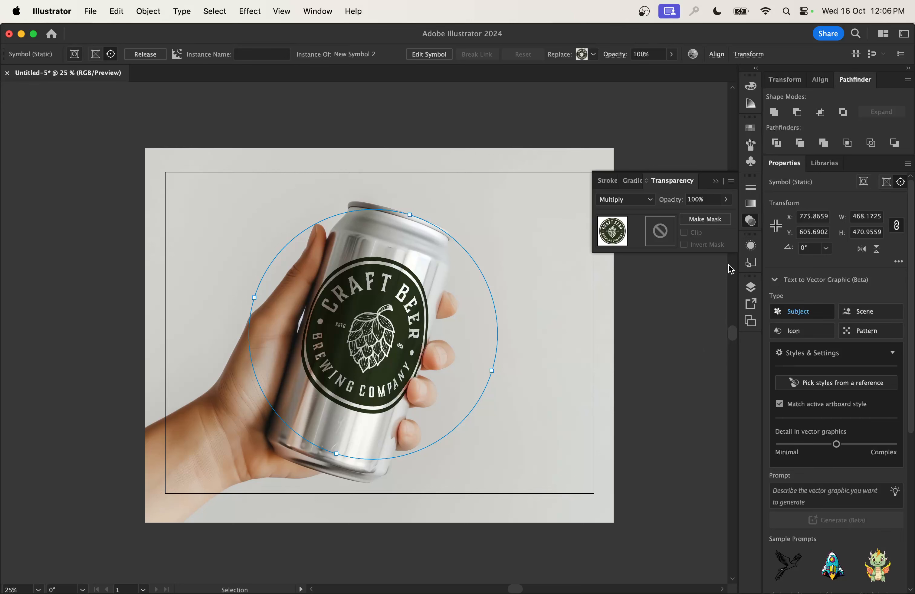
click(726, 199)
drag(722, 215, 718, 215)
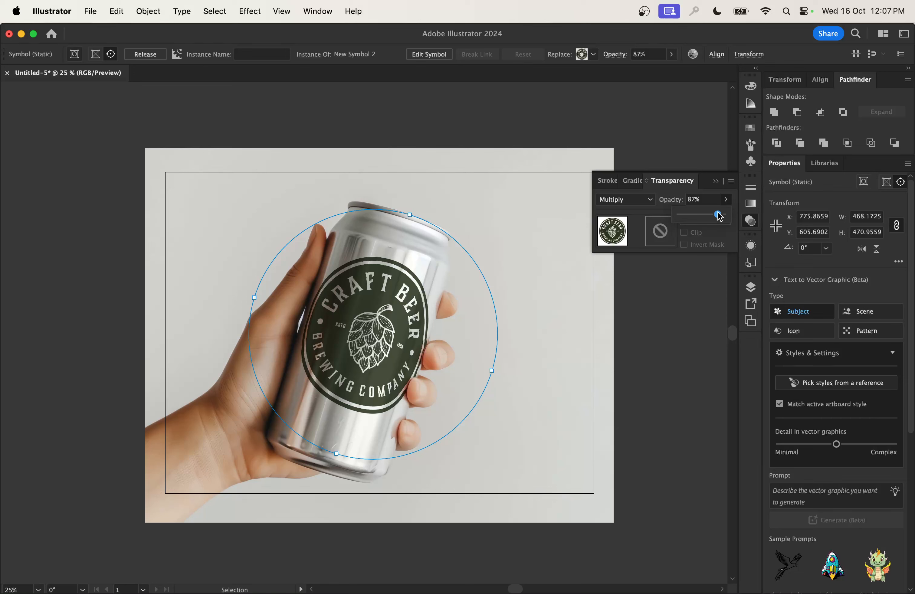
drag(718, 216, 720, 217)
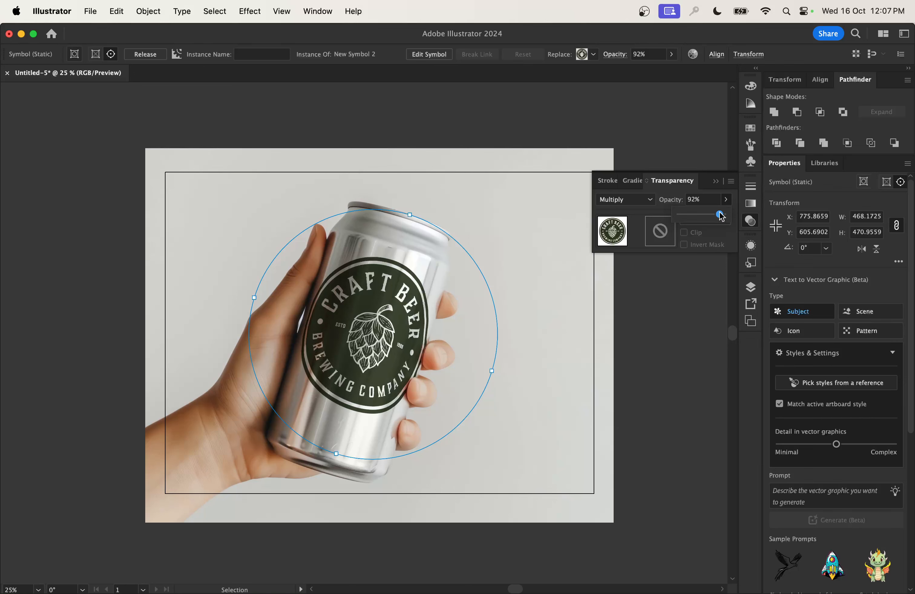
click(691, 133)
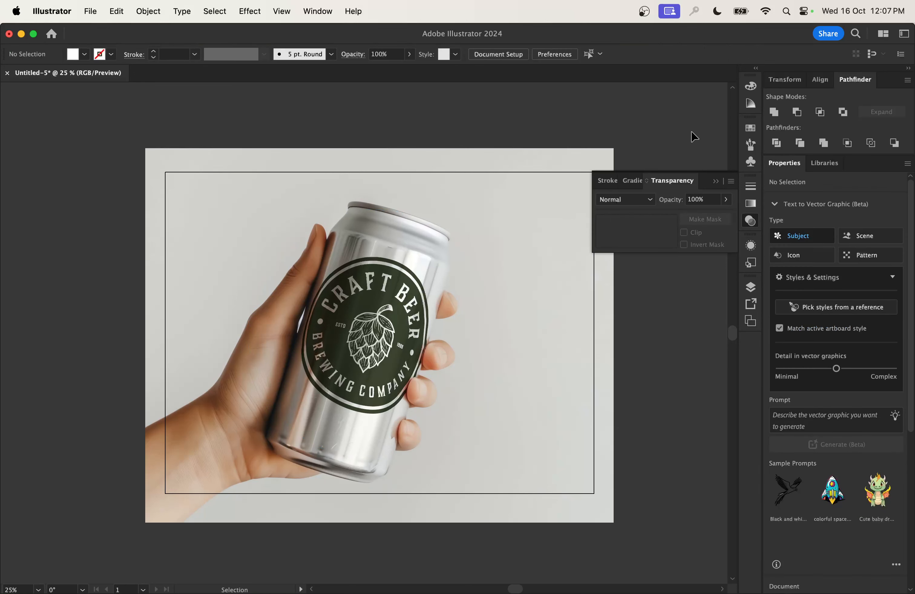
click(750, 221)
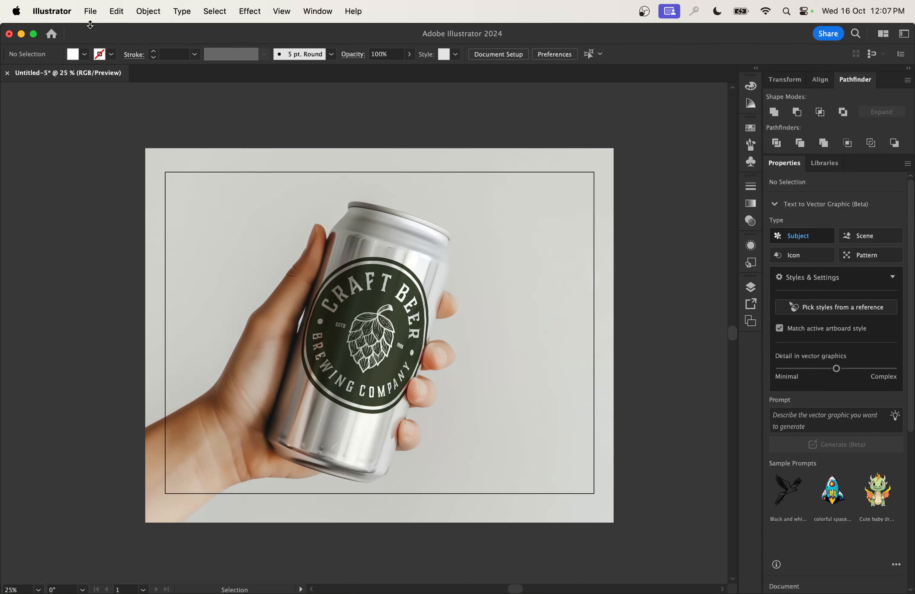
Start an Export for Screens and rename the artboard as asset
click(90, 12)
mouse_move(127, 286)
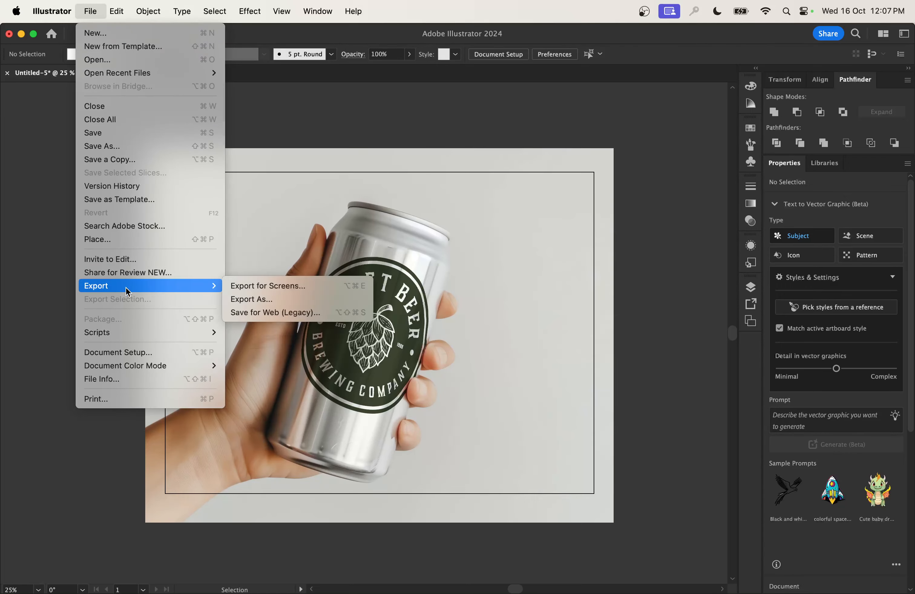
click(282, 287)
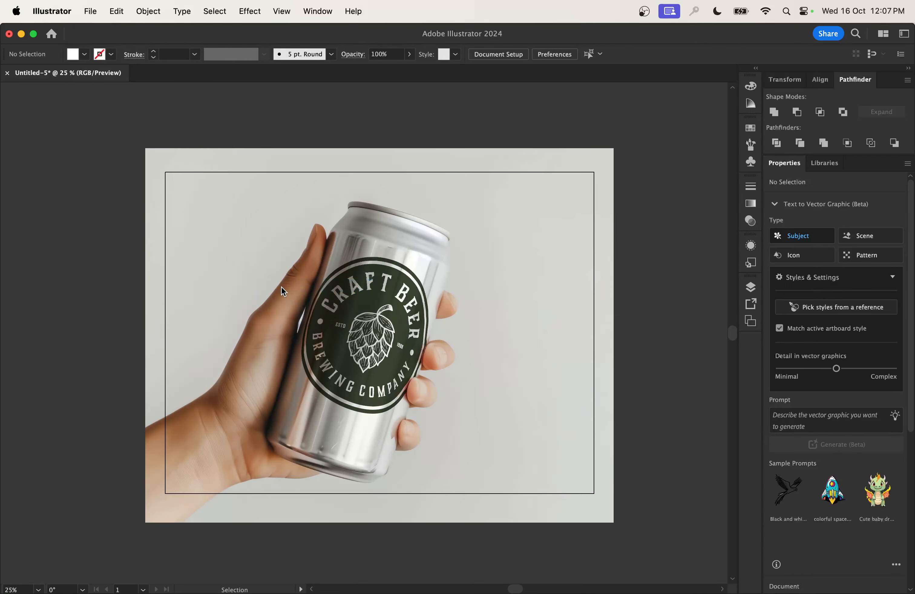
double_click(251, 235)
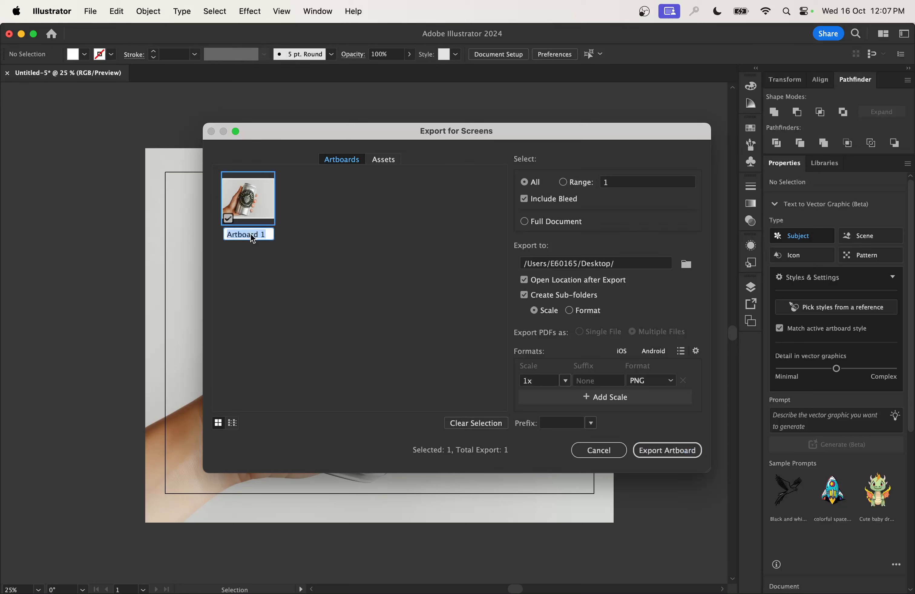
text(asset)
click(404, 215)
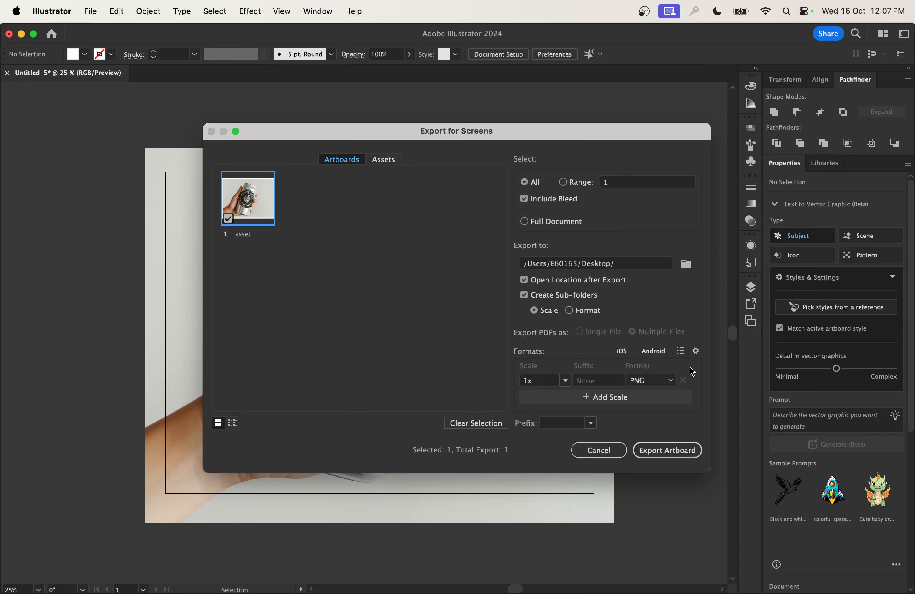
Export the artboard to the Desktop as a PNG at 1x scale
click(669, 382)
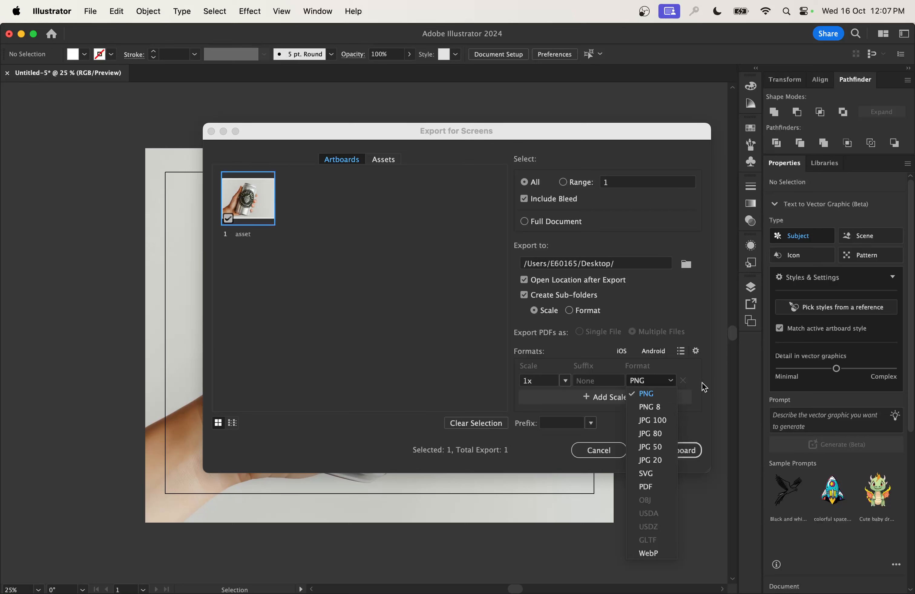
click(663, 394)
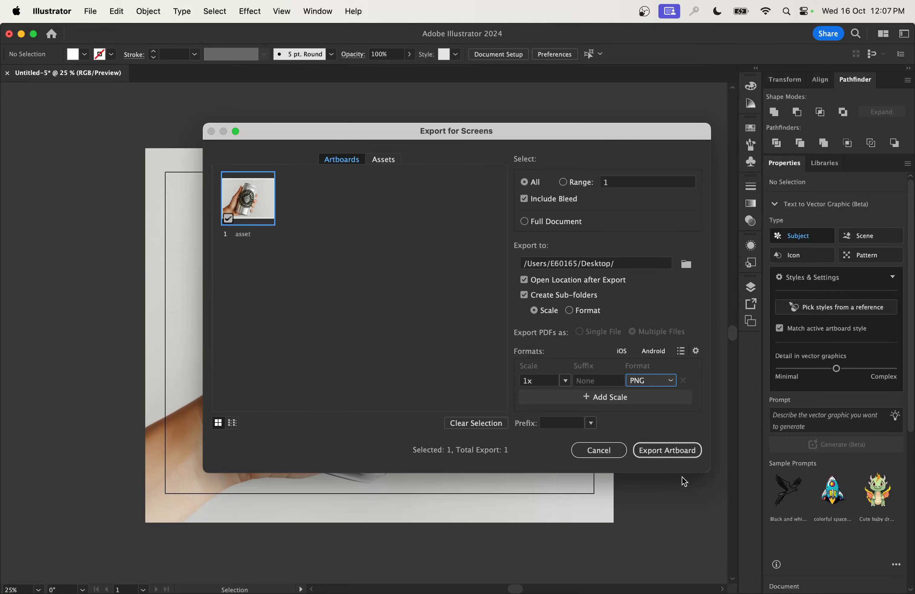
click(667, 451)
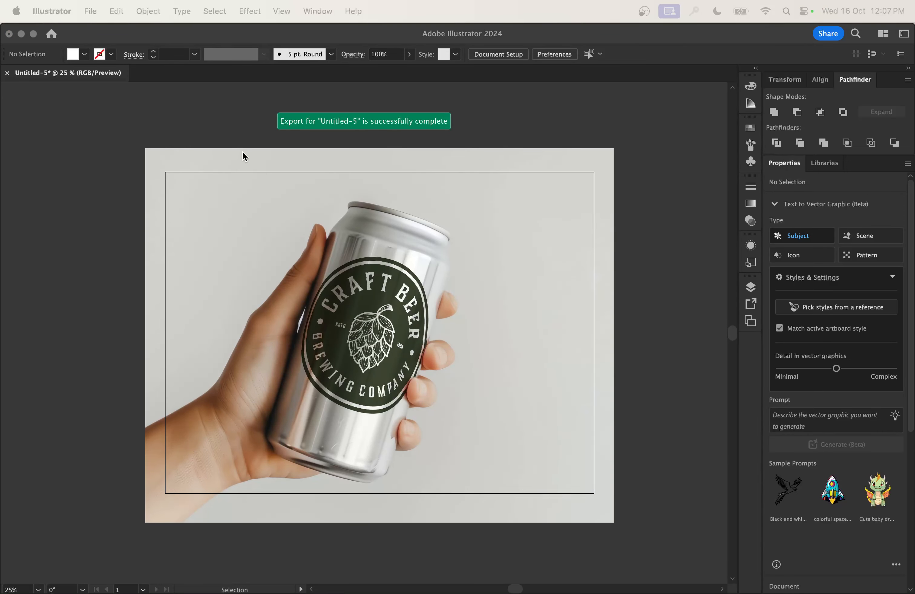
Try to switch to Finder to locate the exported image
key(super+Tab)
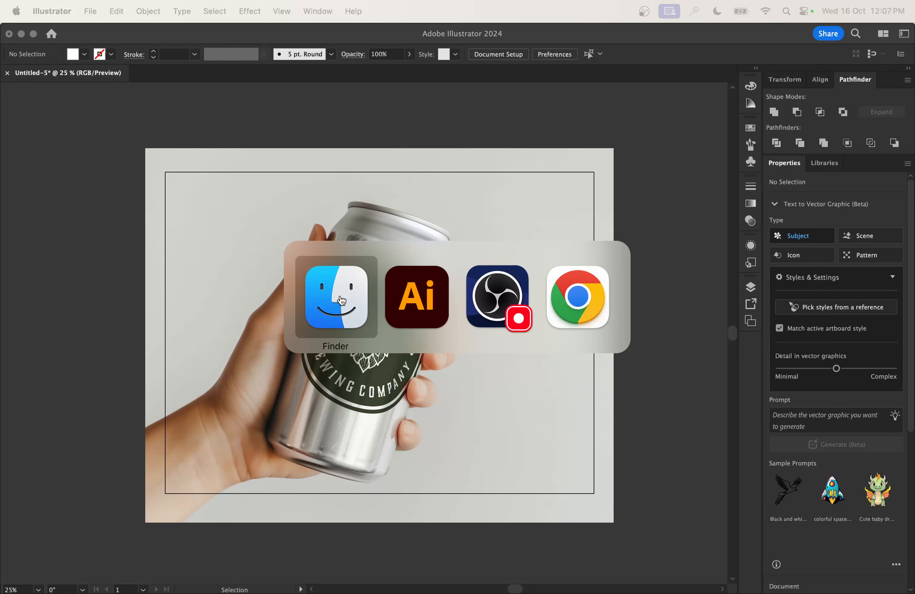
key(Escape)
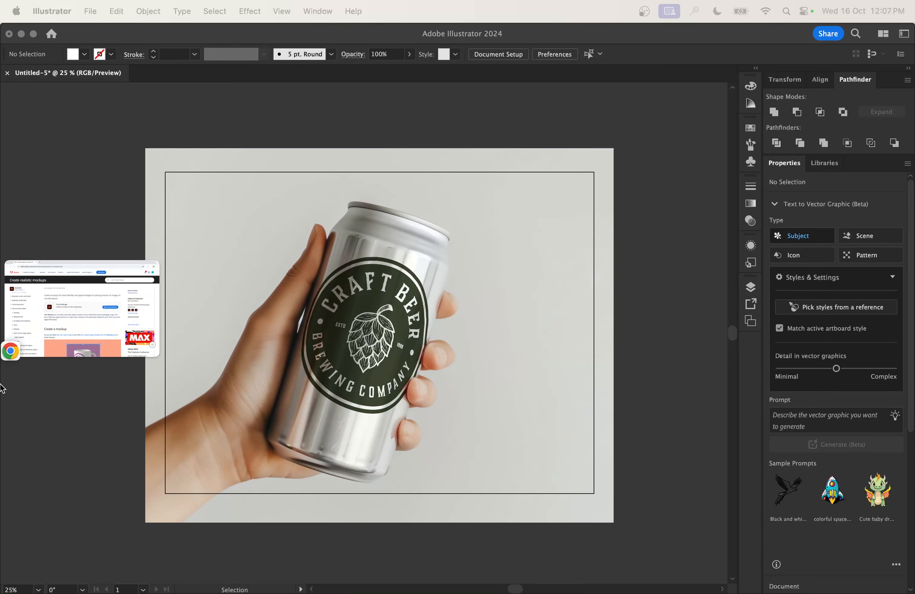
mouse_move(154, 589)
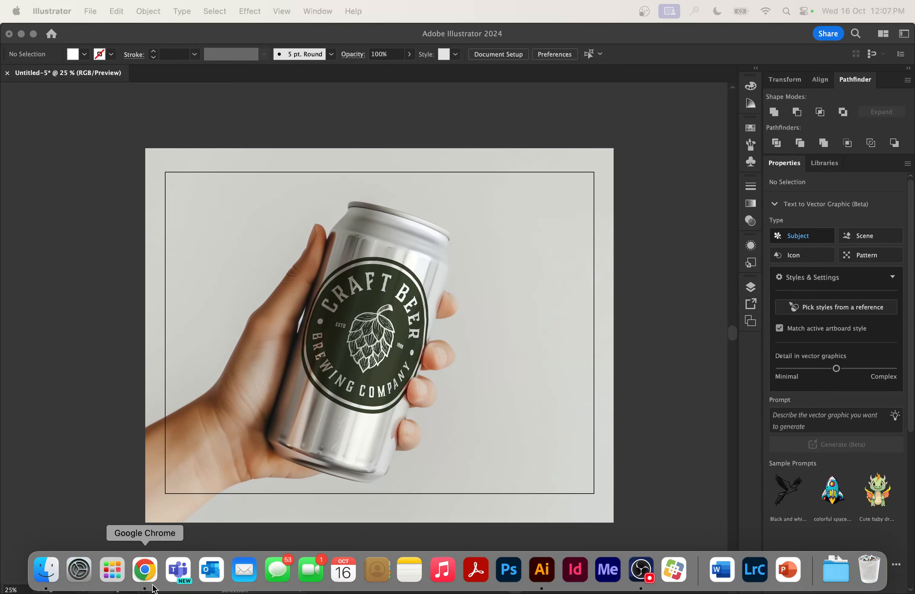
click(46, 574)
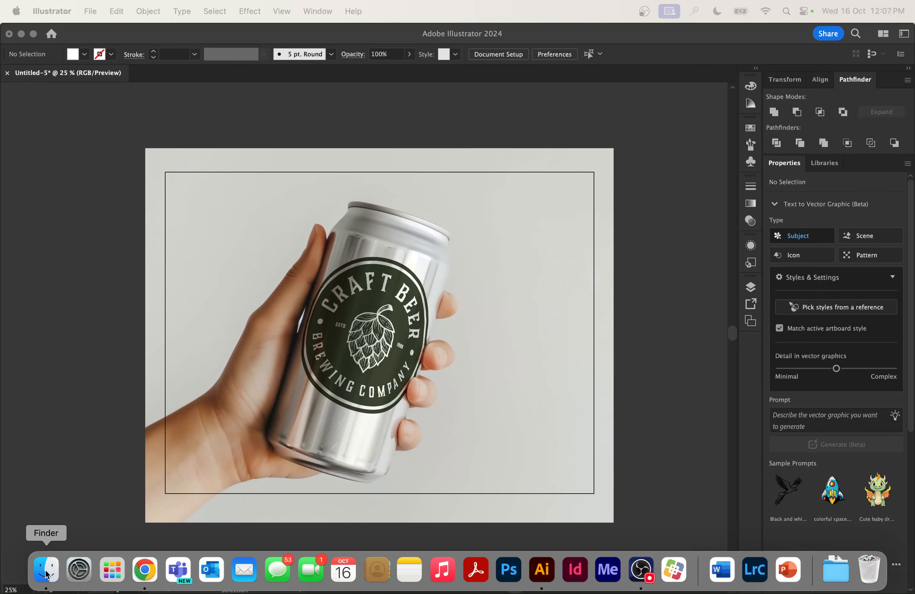
Check the destination folder in Export for Screens and cancel without exporting again
click(85, 5)
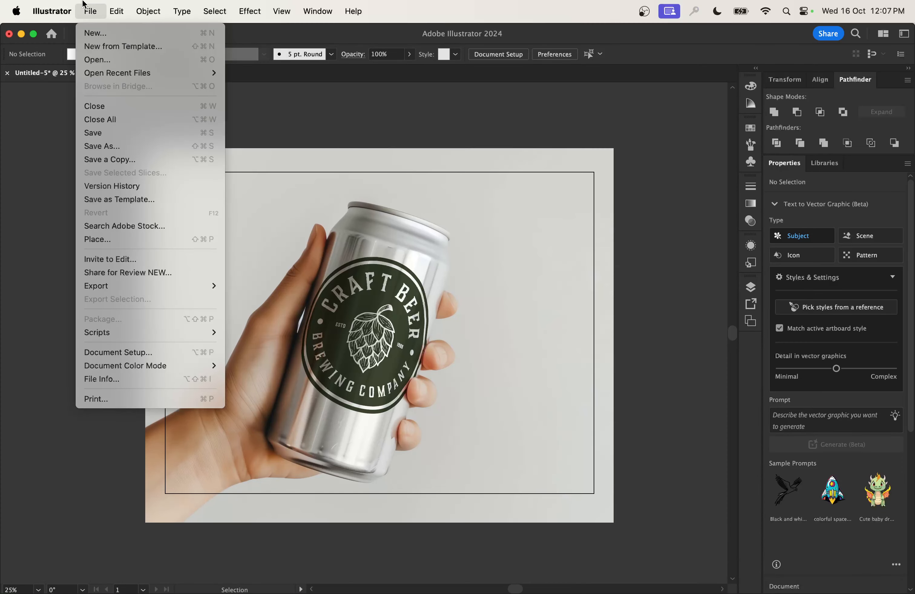
mouse_move(129, 288)
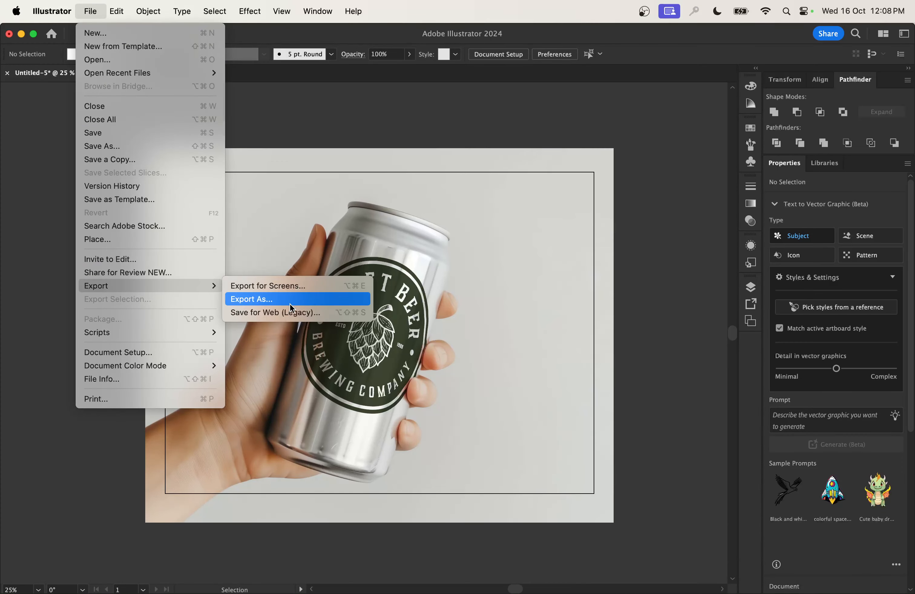
click(292, 287)
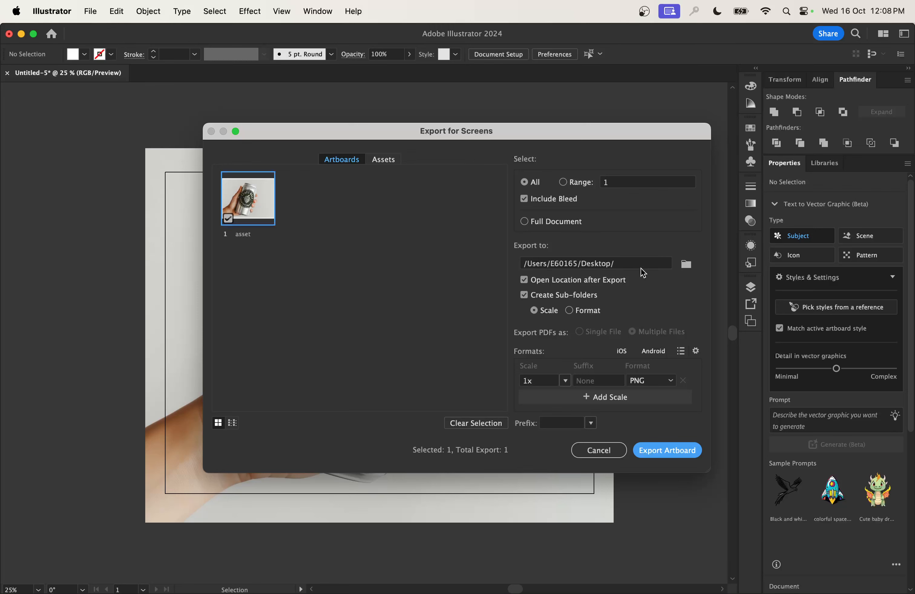
click(621, 264)
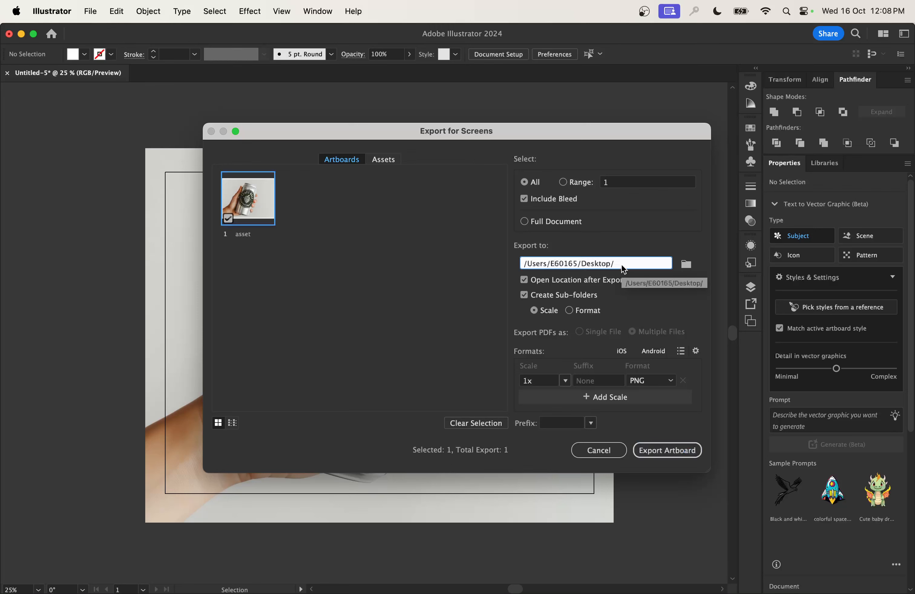
drag(626, 265, 523, 266)
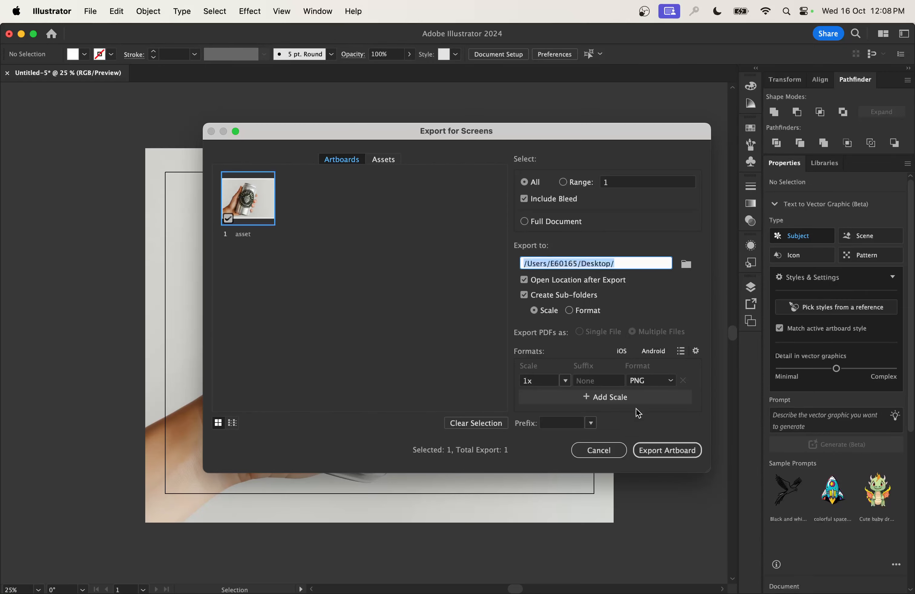
click(598, 450)
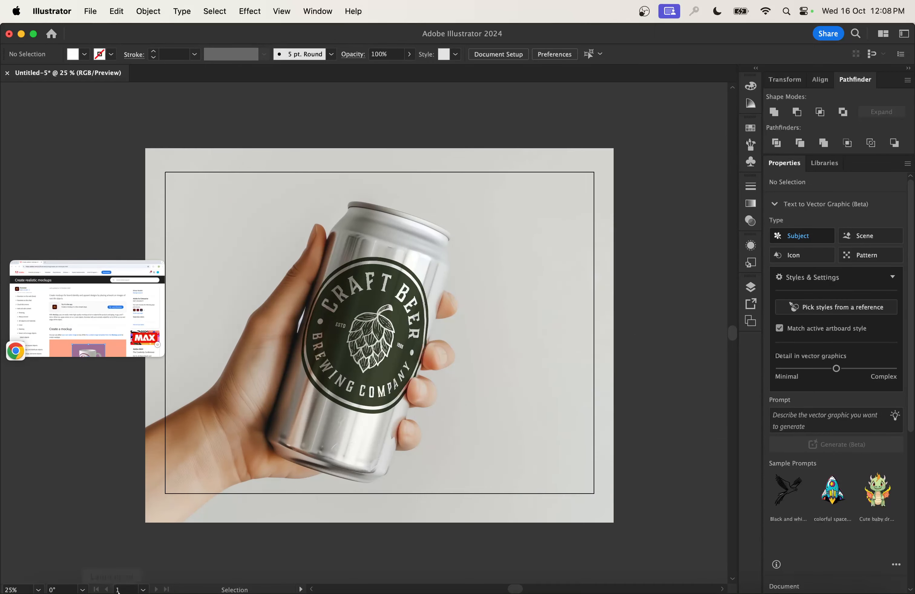
Switch to Finder and select the exported asset.png in the 1x folder
mouse_move(118, 590)
click(45, 569)
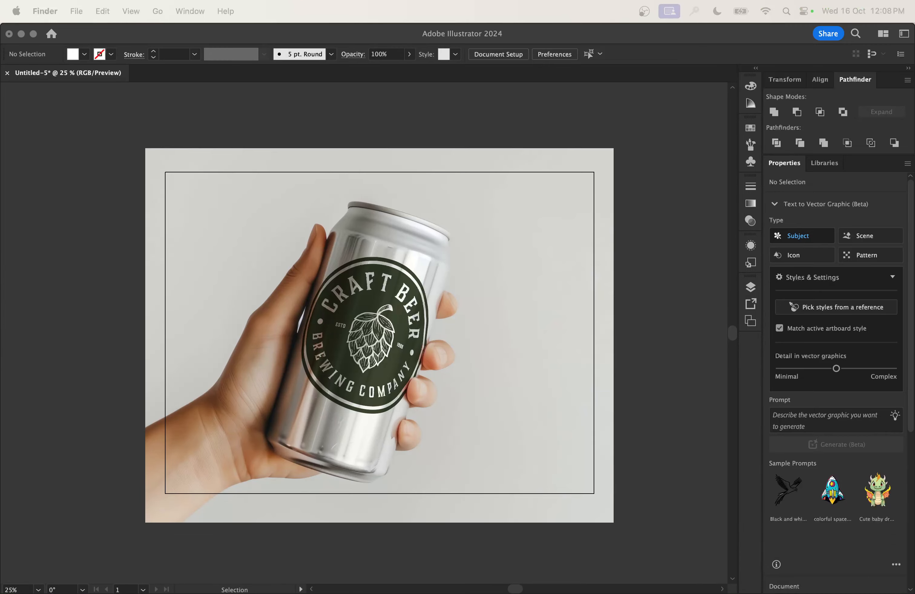
key(super+n)
click(232, 174)
double_click(234, 176)
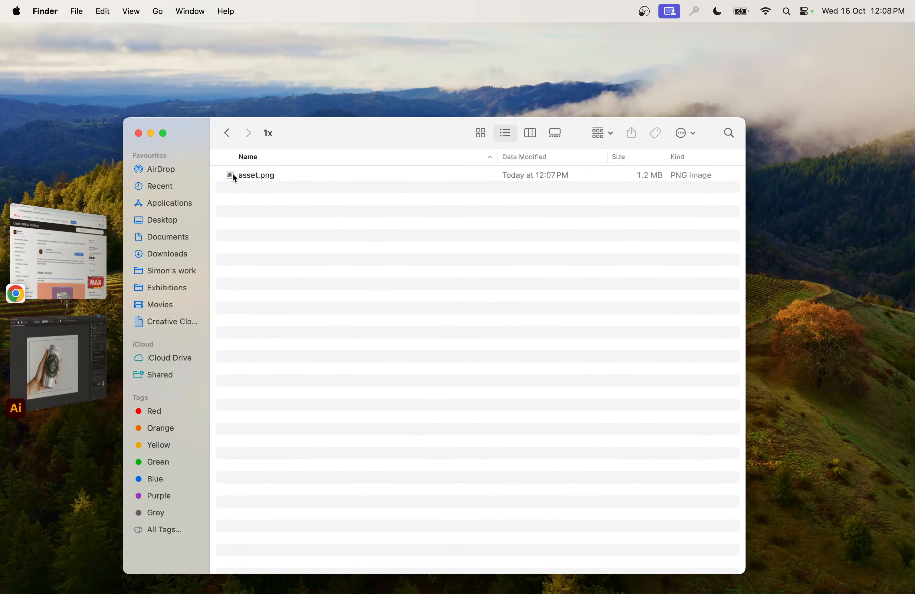
drag(259, 175, 280, 200)
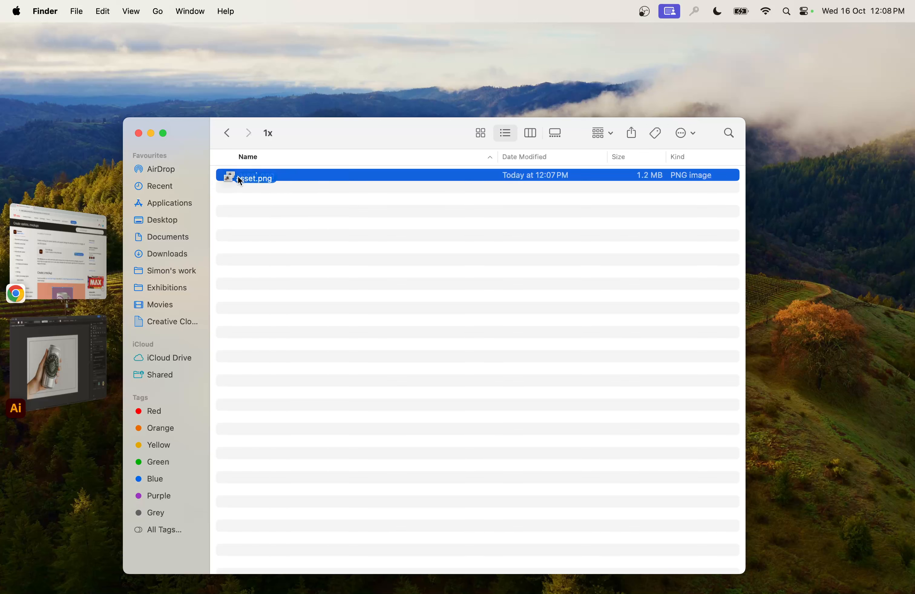